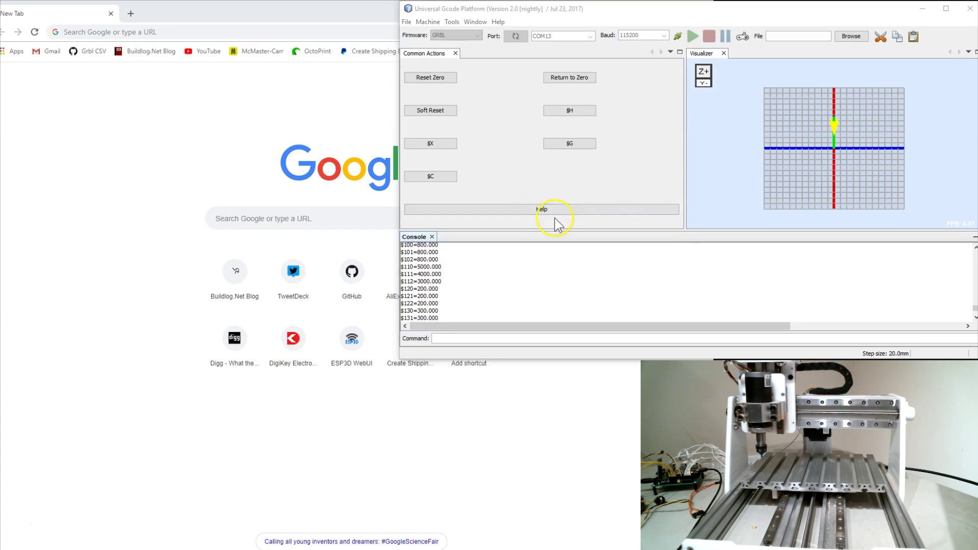
Step: Scroll the console back to the 'Connected with 192.168.1.3' boot line showing hostname grblesp
click(543, 270)
click(510, 15)
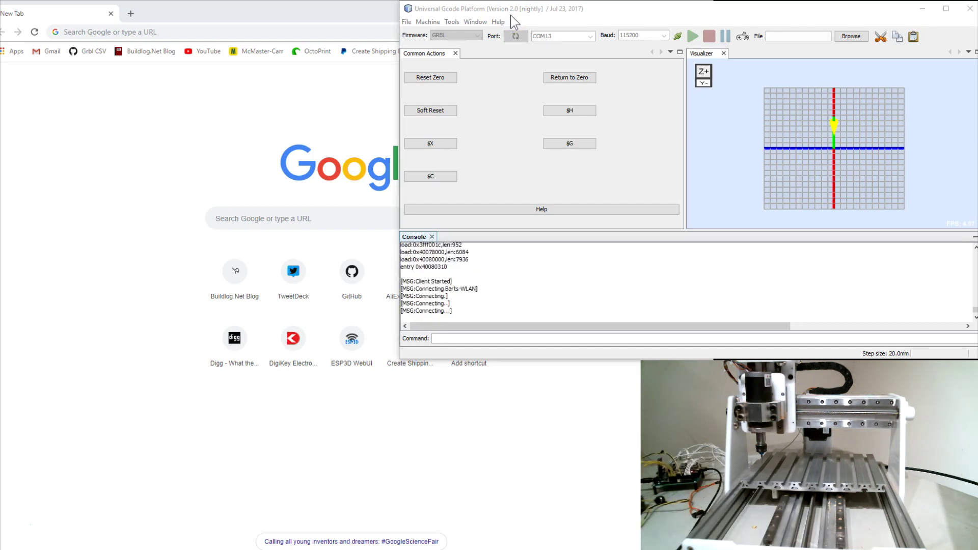
click(732, 168)
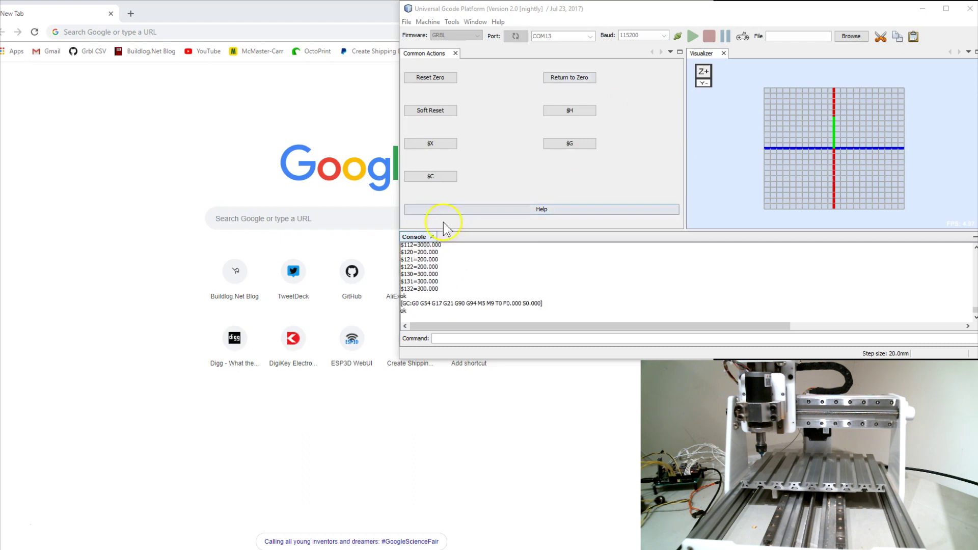
click(472, 294)
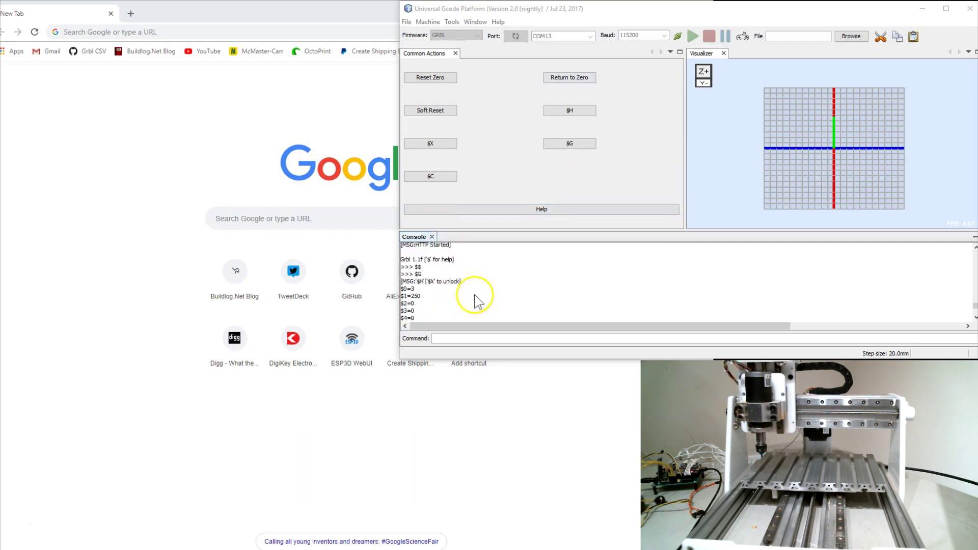
scroll(479, 298, up, 2)
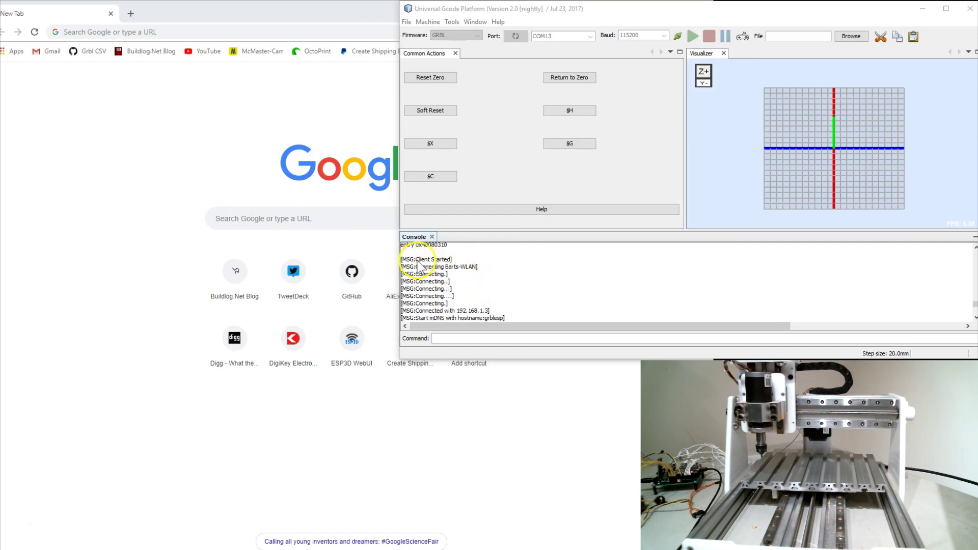
click(448, 272)
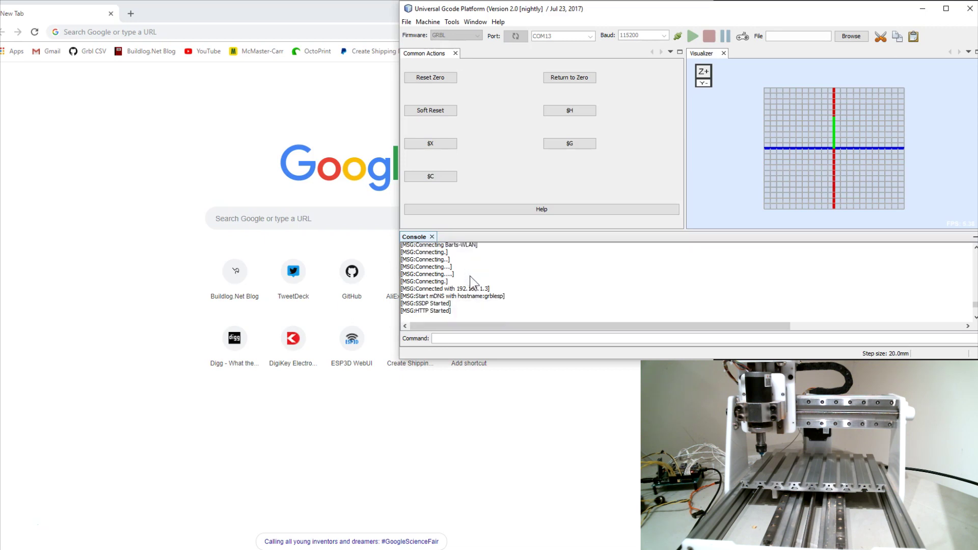
click(492, 267)
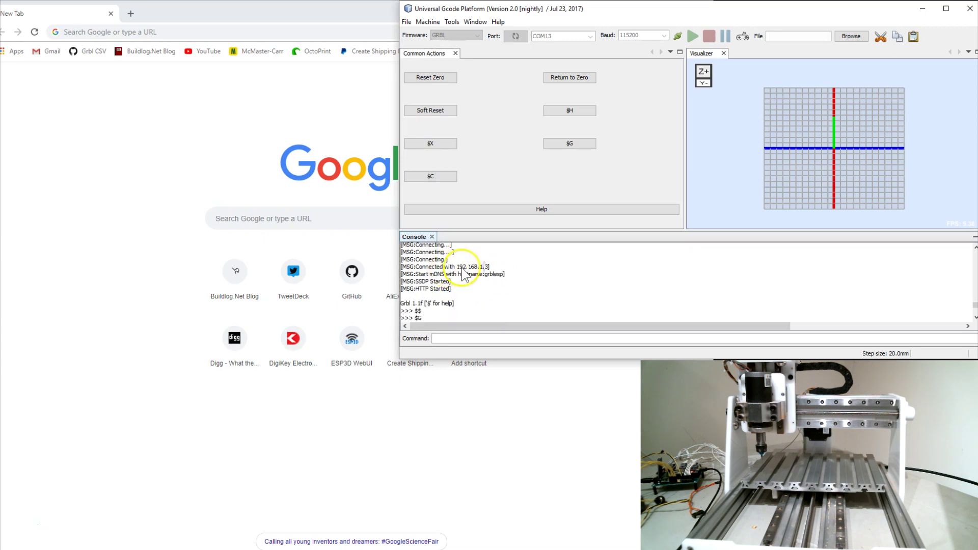
click(456, 267)
click(504, 269)
click(467, 281)
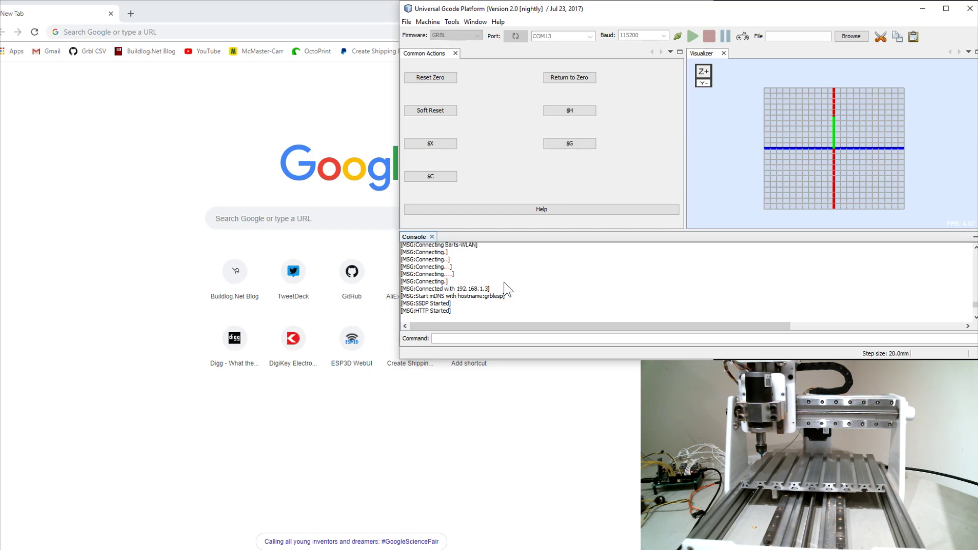
Step: Home all axes with the $H Common Actions button, confirmed by ok in the console
scroll(524, 291, down, 2)
scroll(525, 298, up, 2)
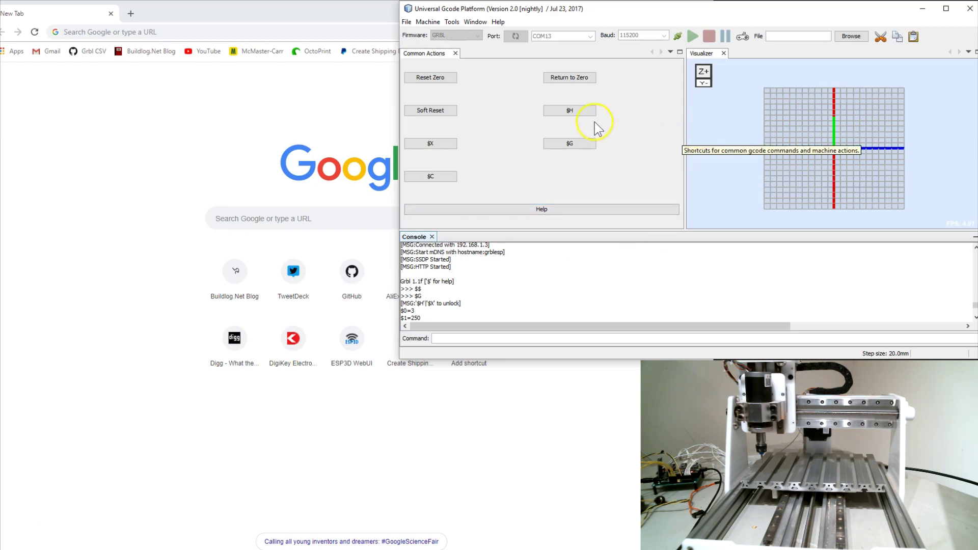
click(563, 112)
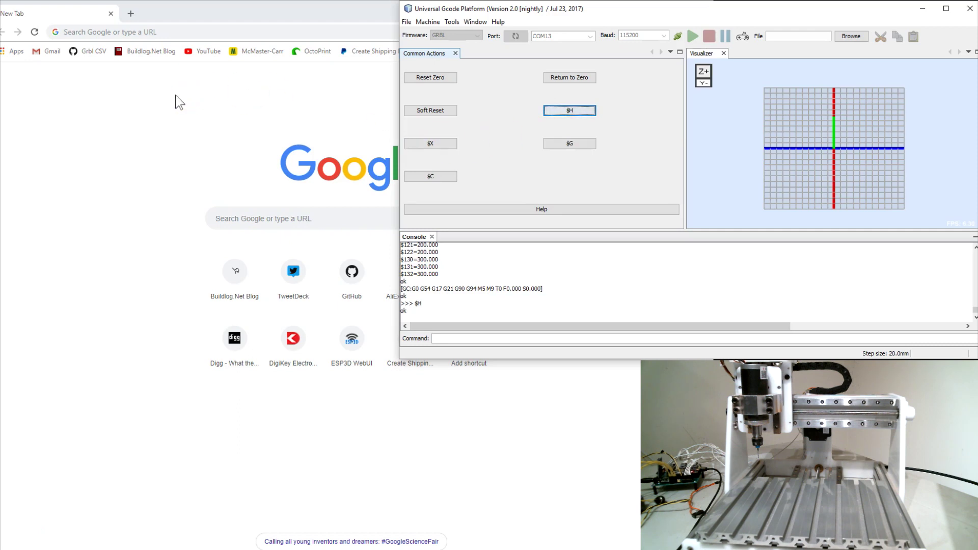
Step: Open the ESP3D WebUI at 192.168.1.3 in Chrome
click(173, 96)
click(347, 334)
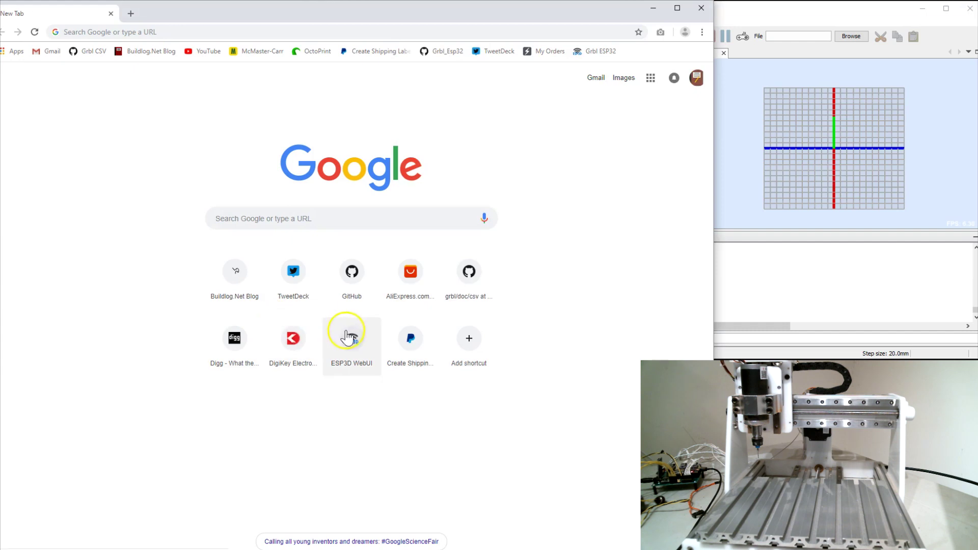
click(137, 191)
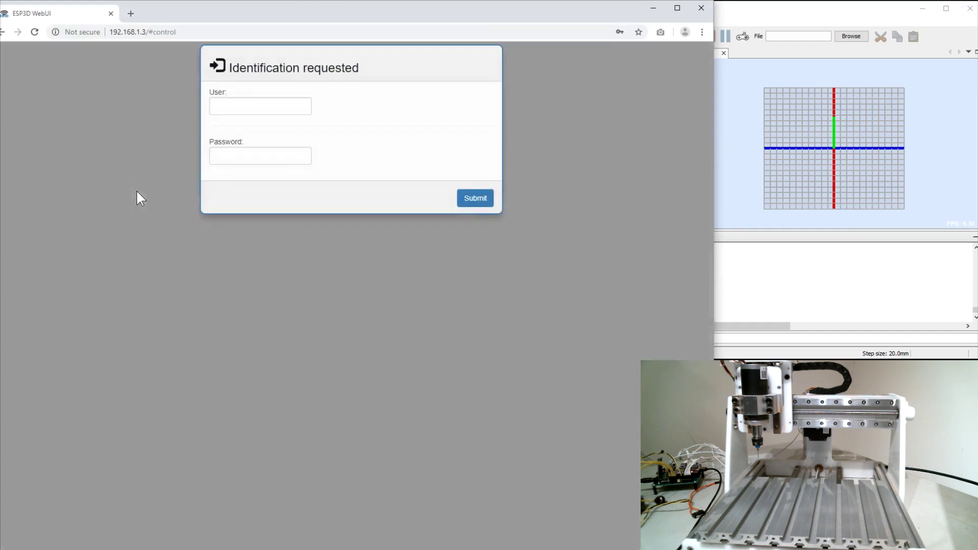
Step: Log in with the administrator user name and password
click(214, 104)
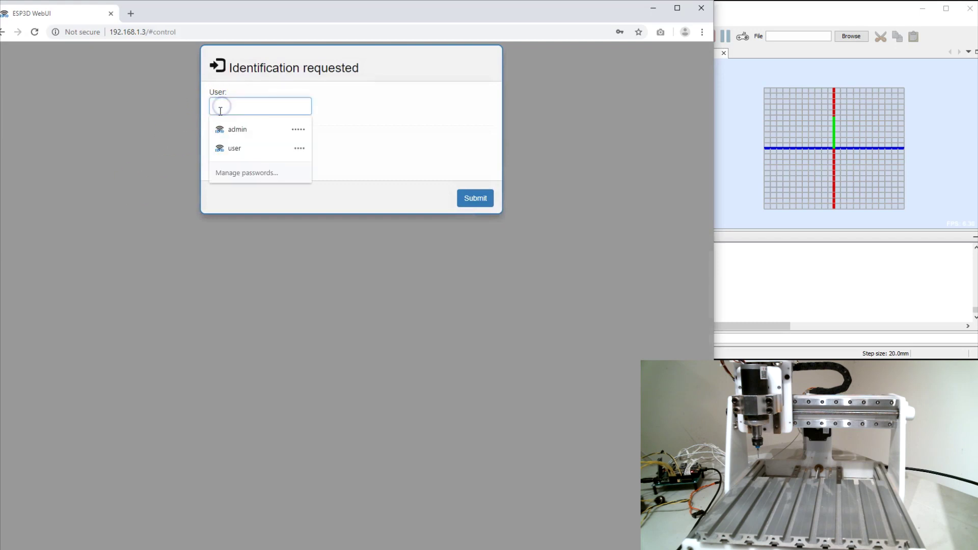
text(admin)
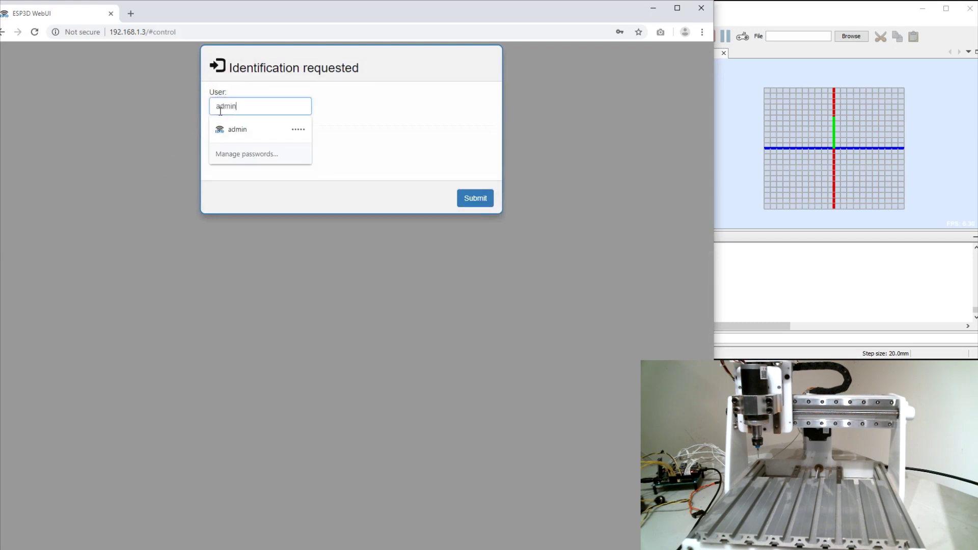
key(Tab)
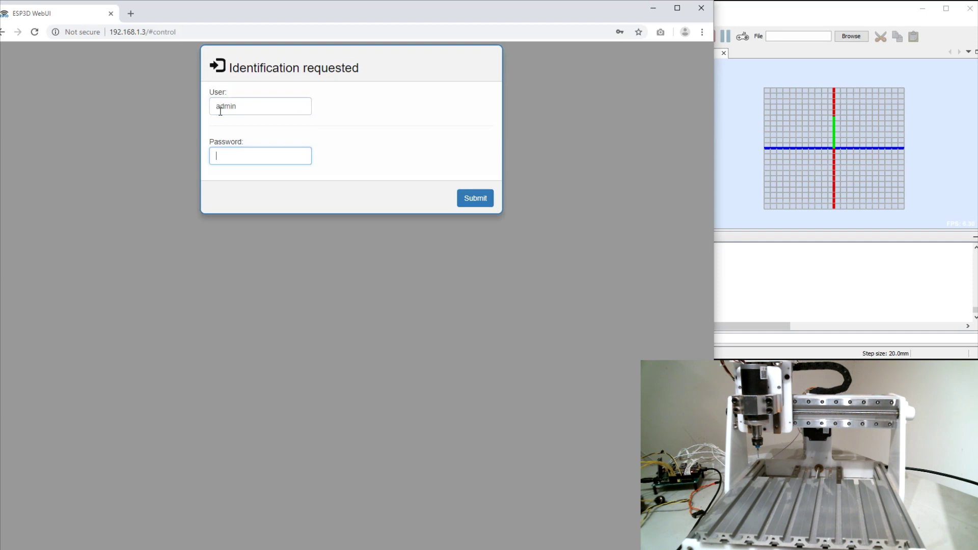
text(admin)
click(471, 200)
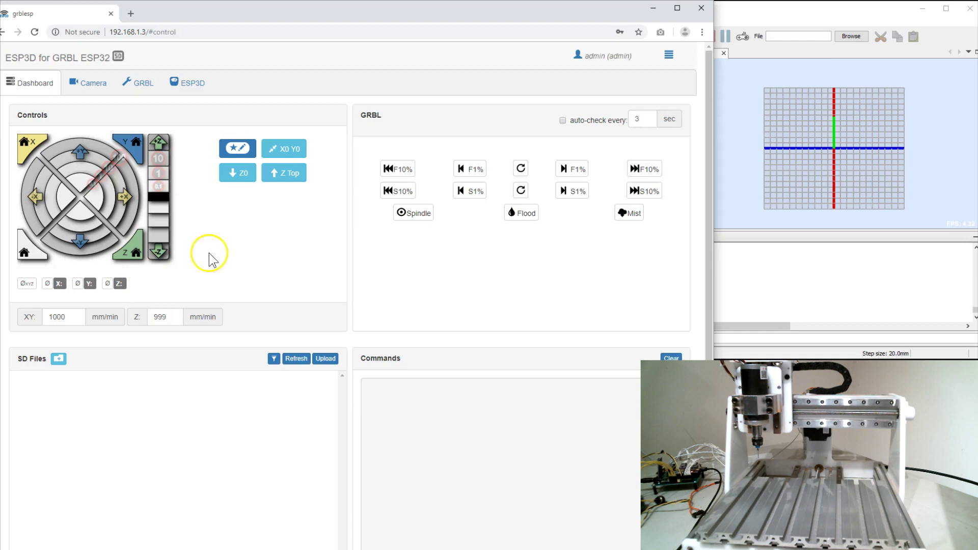
Step: Review the logged-in admin user's menu options, then close the menu
click(599, 56)
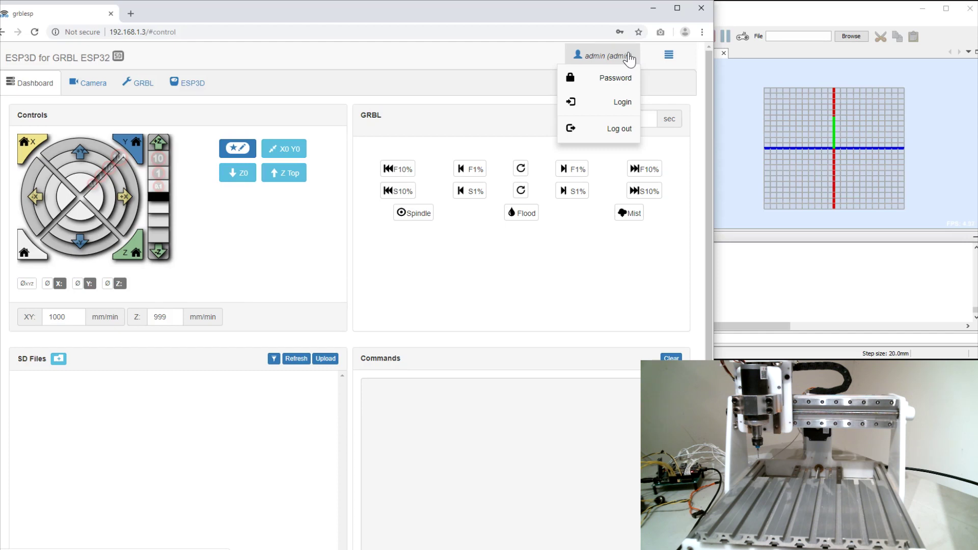
click(545, 57)
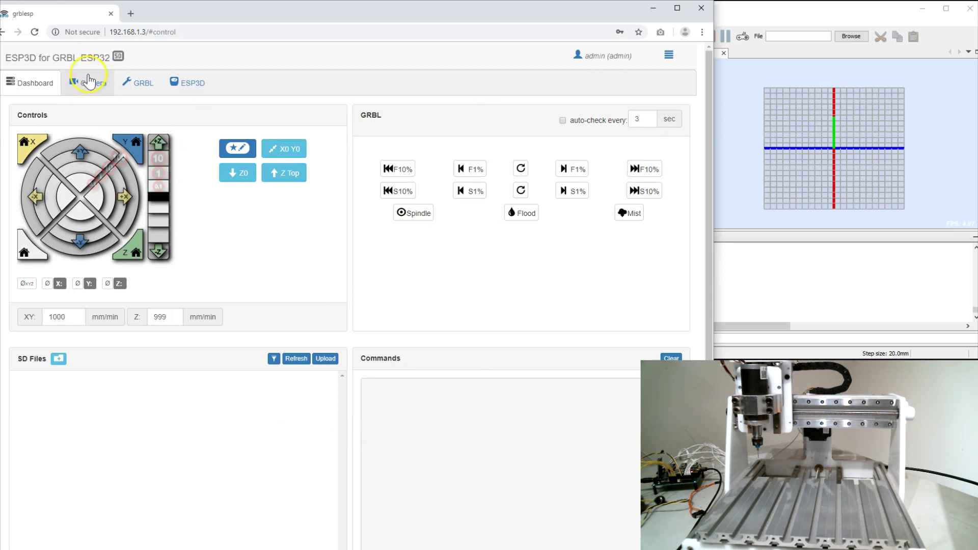
Step: After checking the Camera page, load the GRBL settings ($0 step pulse 3, $1 idle 250) and browse them
click(89, 84)
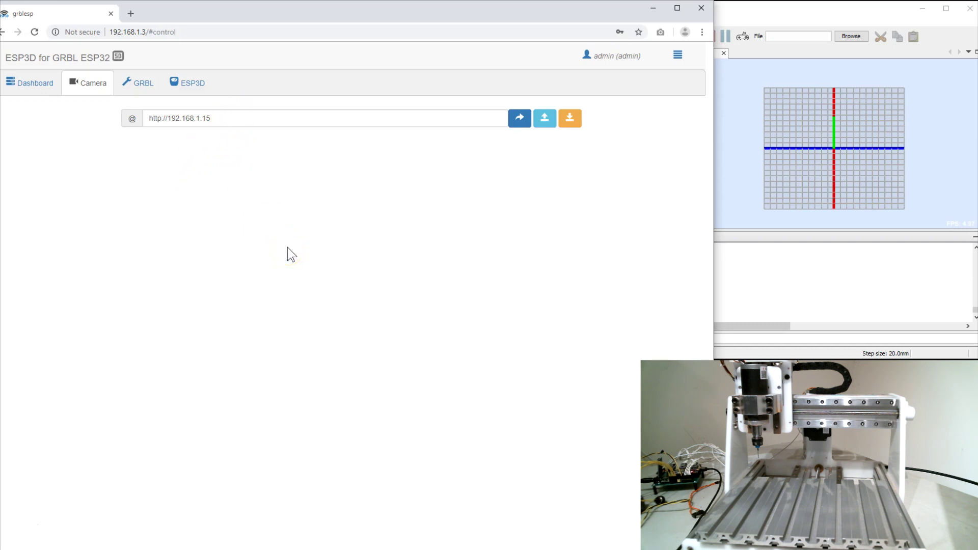
click(140, 84)
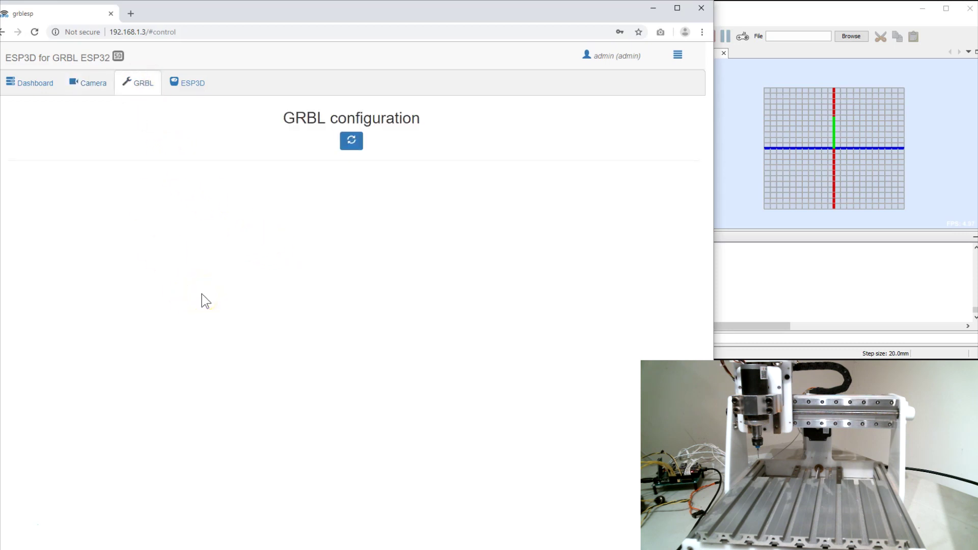
click(352, 143)
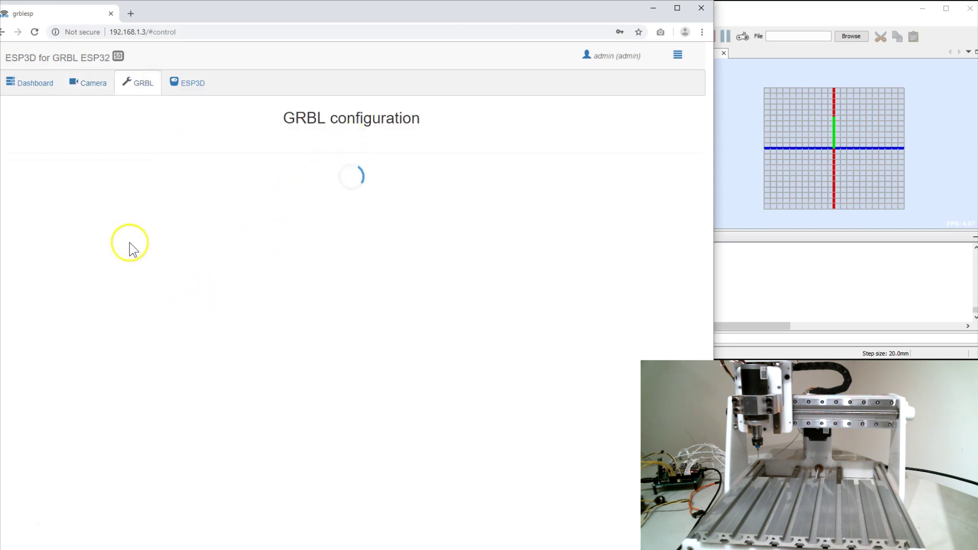
scroll(127, 257, down, 10)
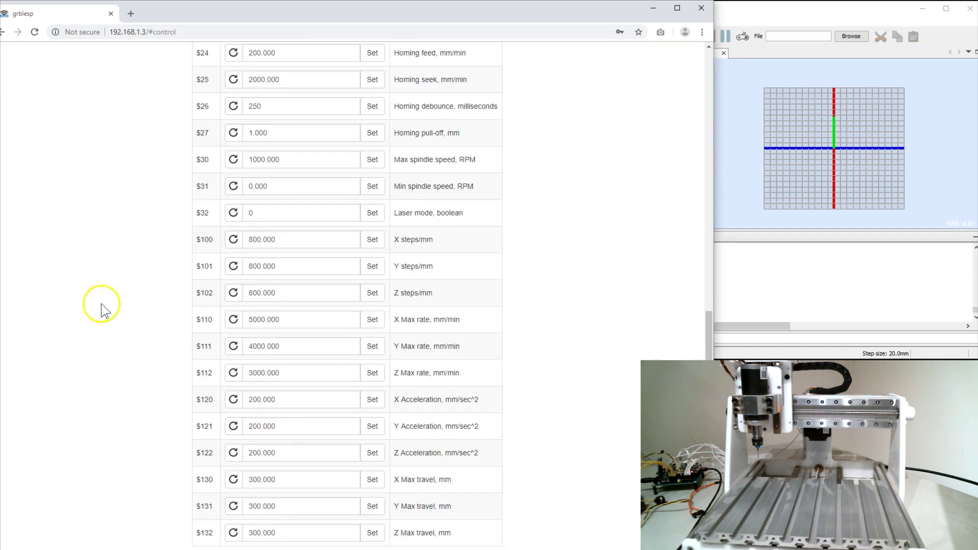
scroll(103, 308, up, 6)
scroll(103, 308, down, 6)
scroll(102, 311, up, 5)
scroll(102, 313, up, 5)
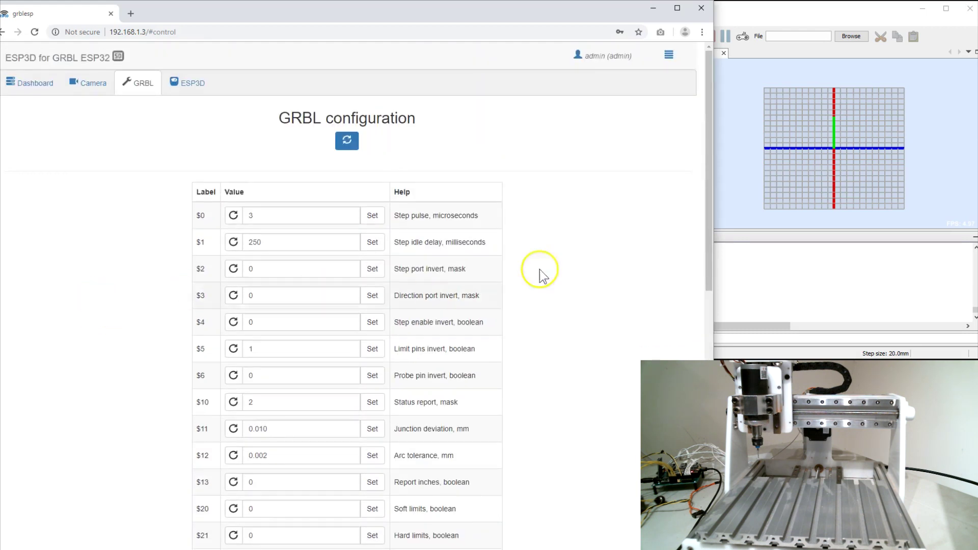
scroll(452, 294, down, 2)
scroll(452, 293, down, 8)
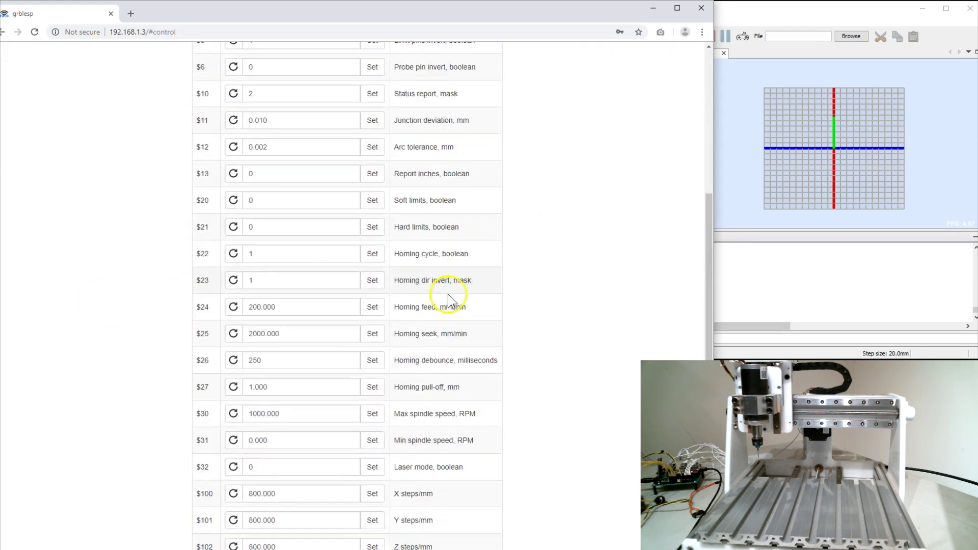
scroll(93, 289, up, 4)
scroll(93, 289, up, 6)
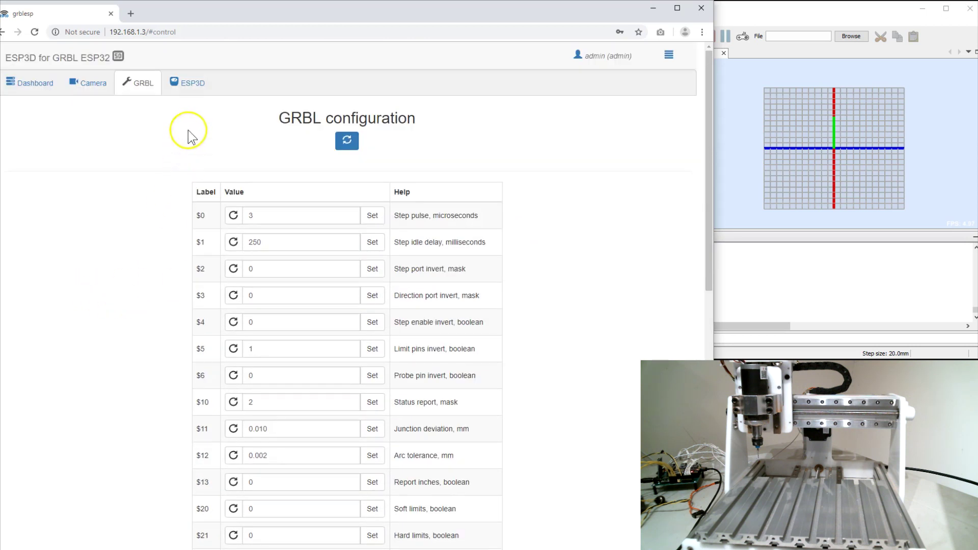
click(187, 86)
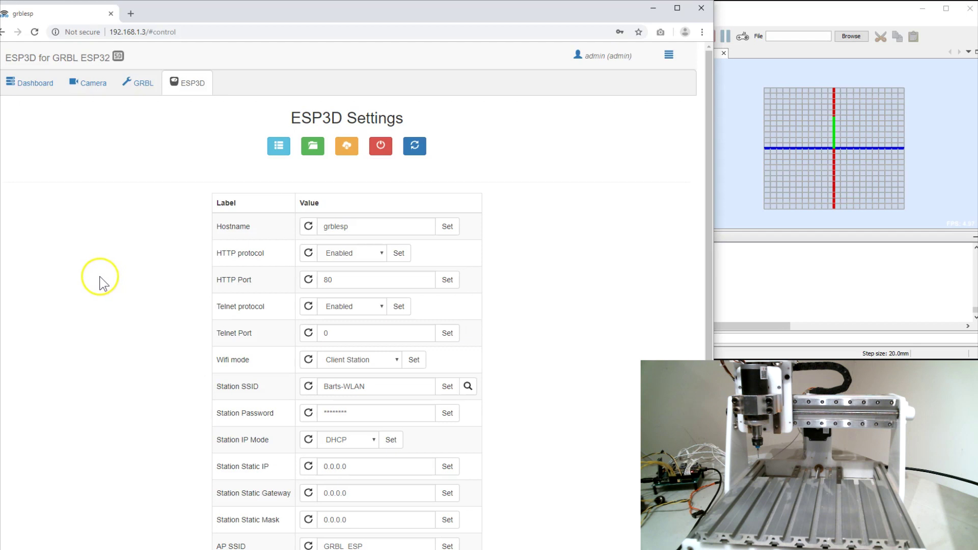
scroll(237, 237, down, 2)
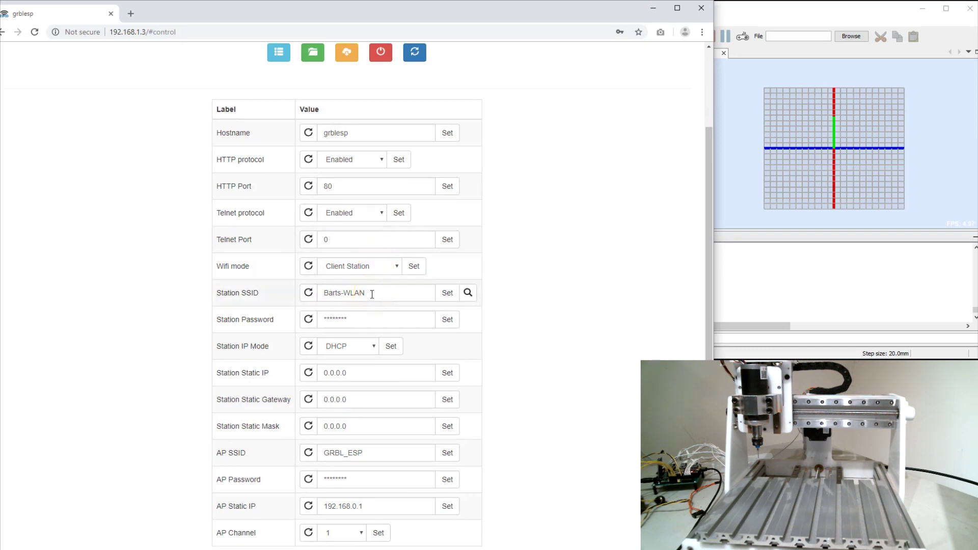
click(392, 265)
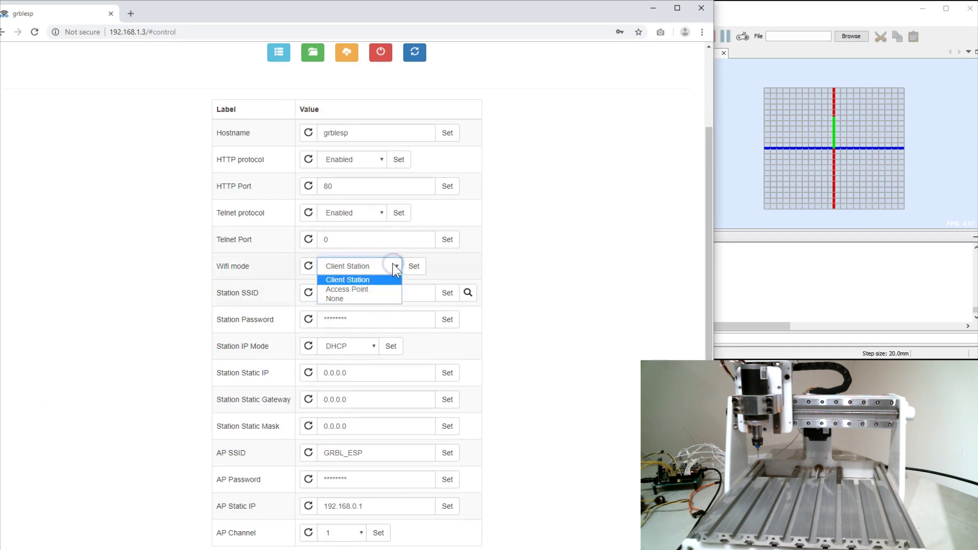
click(393, 265)
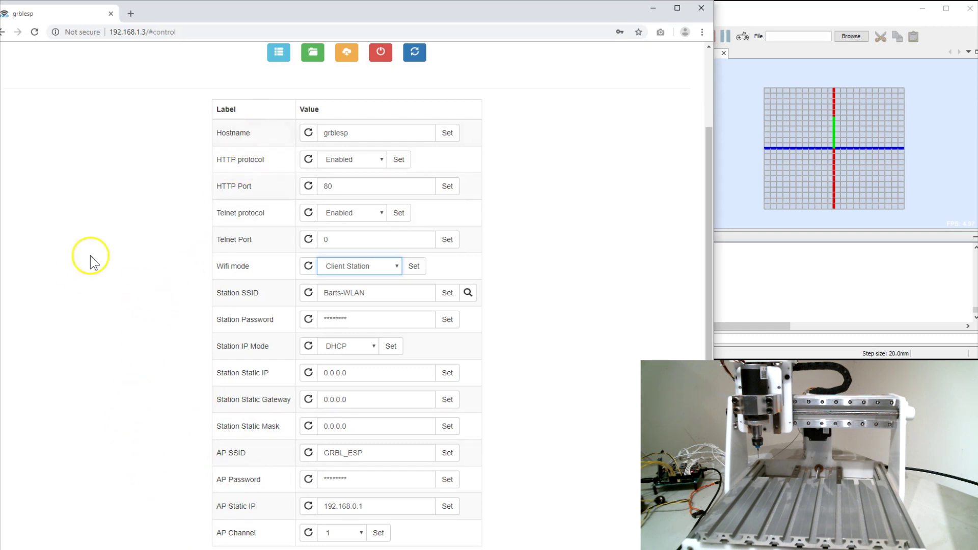
scroll(94, 265, up, 2)
scroll(93, 265, down, 2)
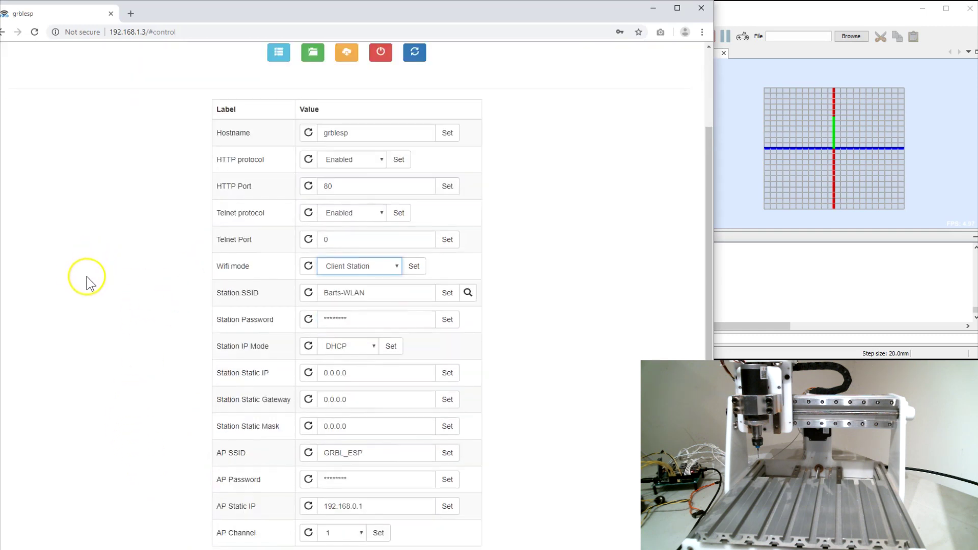
scroll(89, 262, up, 2)
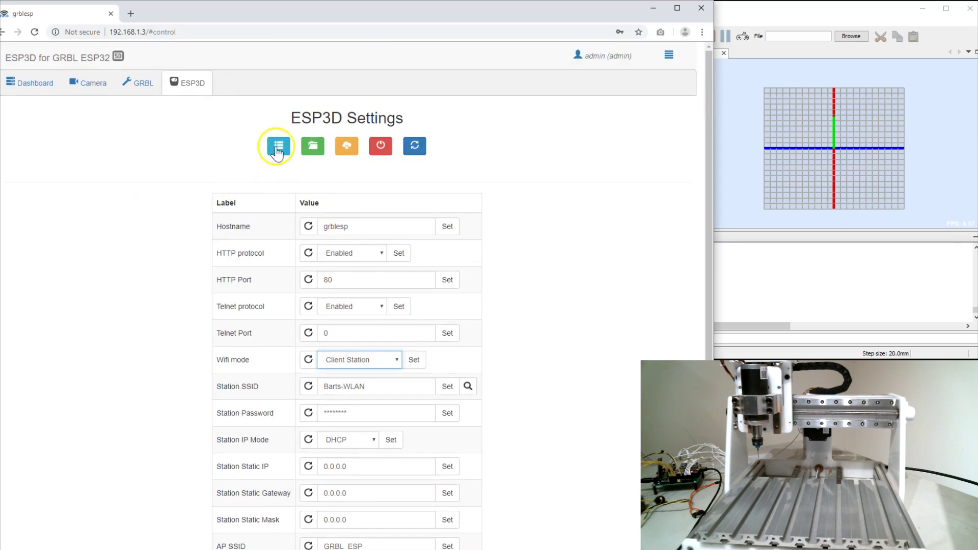
click(278, 148)
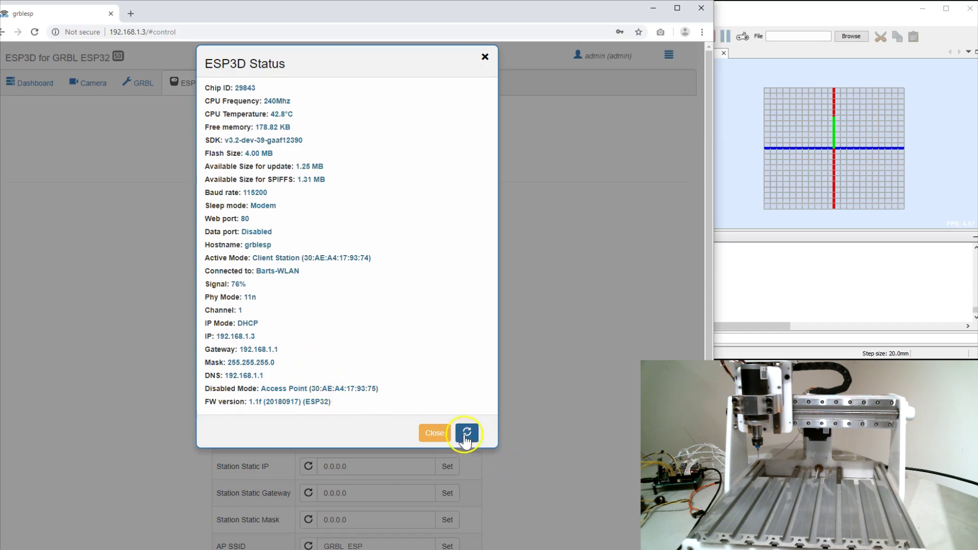
click(435, 433)
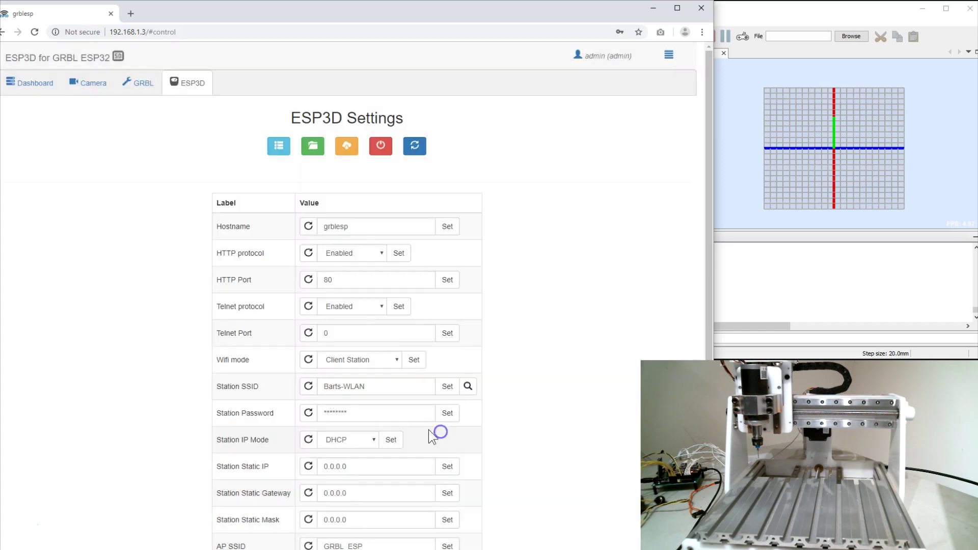
click(312, 145)
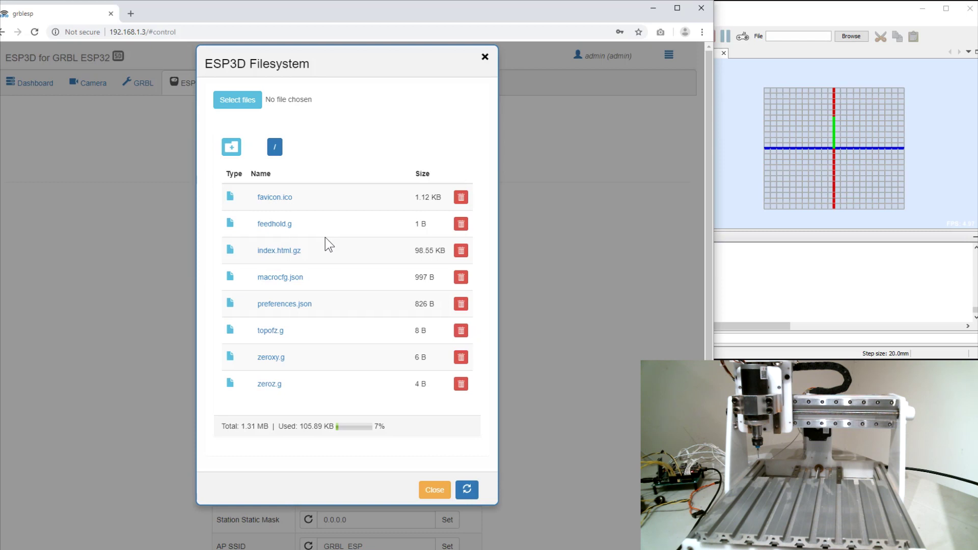
click(435, 490)
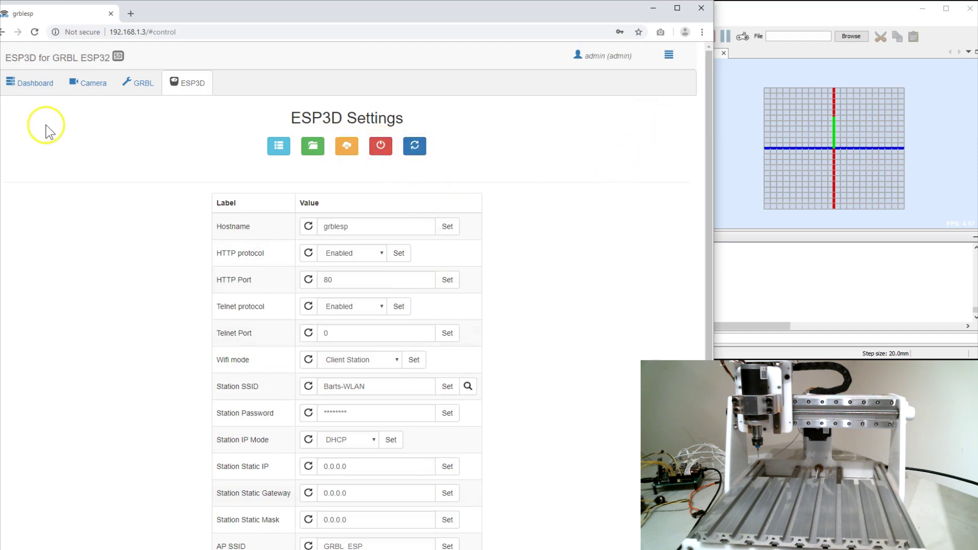
Step: On the Dashboard, enable 3-second status auto-check, home all axes, and jog +X 10 mm
click(30, 84)
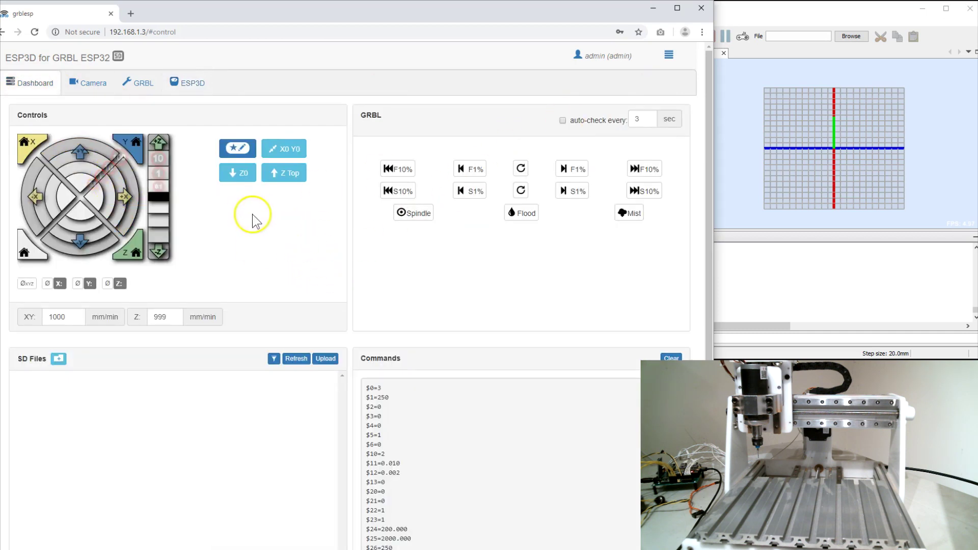
click(563, 122)
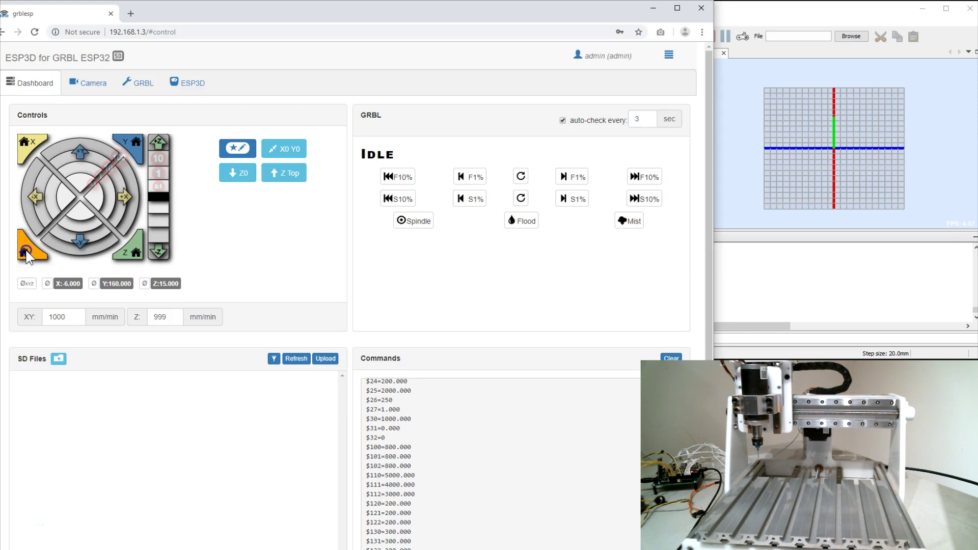
click(25, 251)
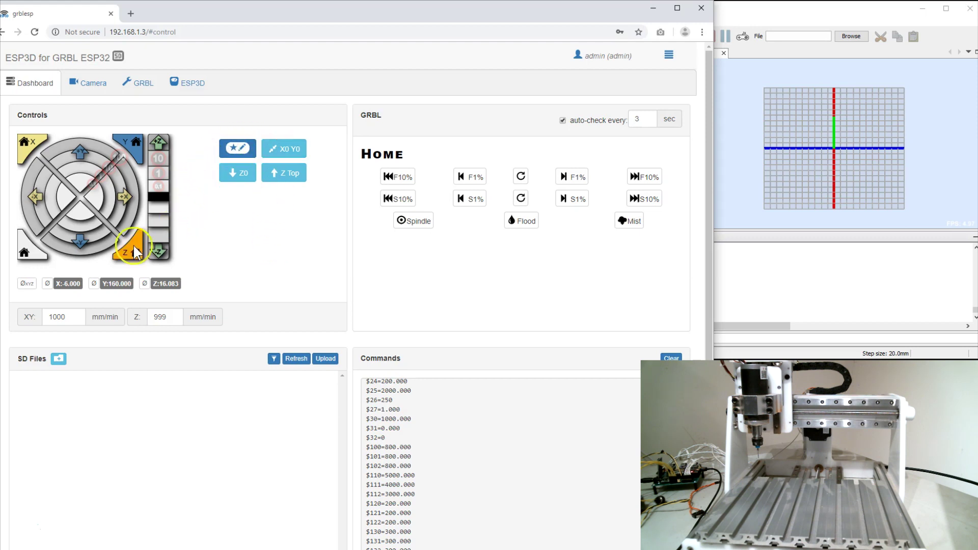
click(121, 195)
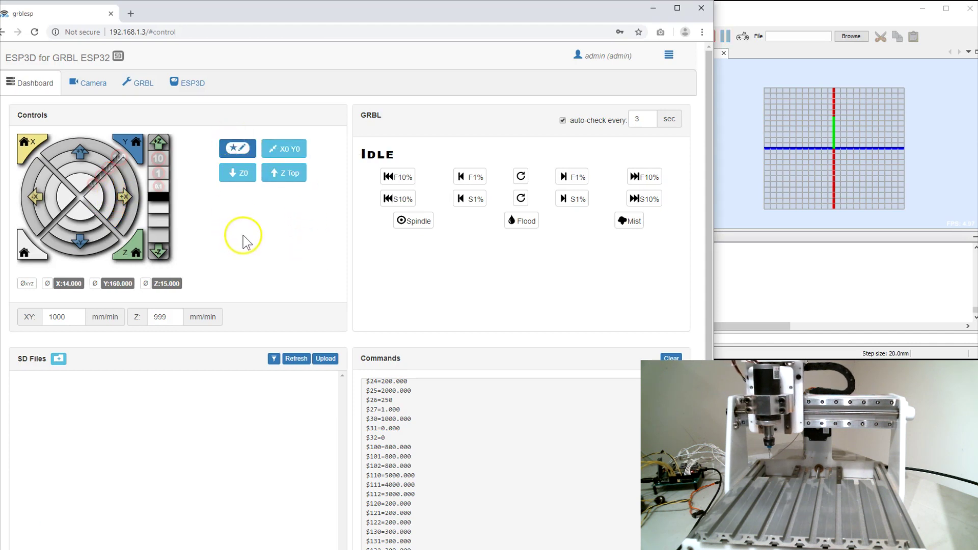
Step: Send the machine to X0 Y0, lower it to Z0, then raise it back to Z 15
click(293, 154)
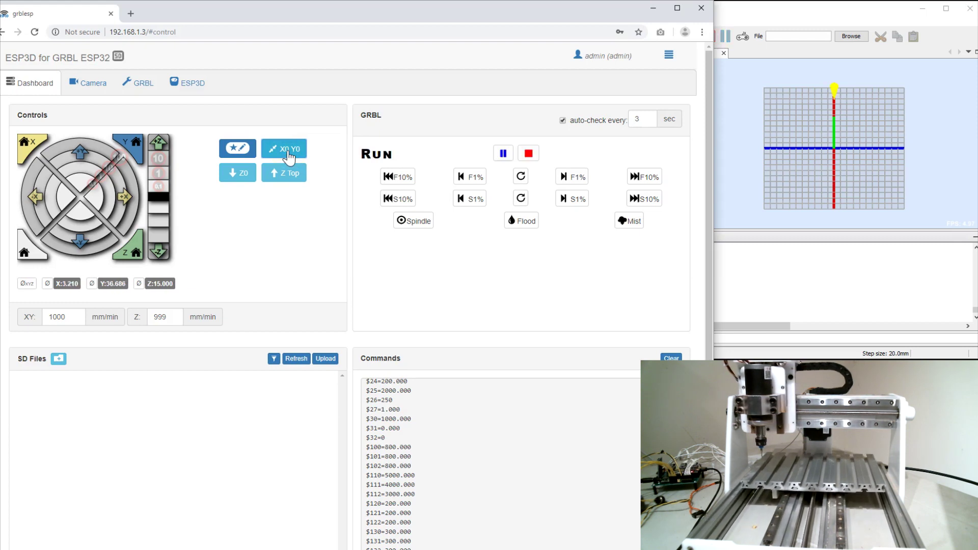
click(290, 158)
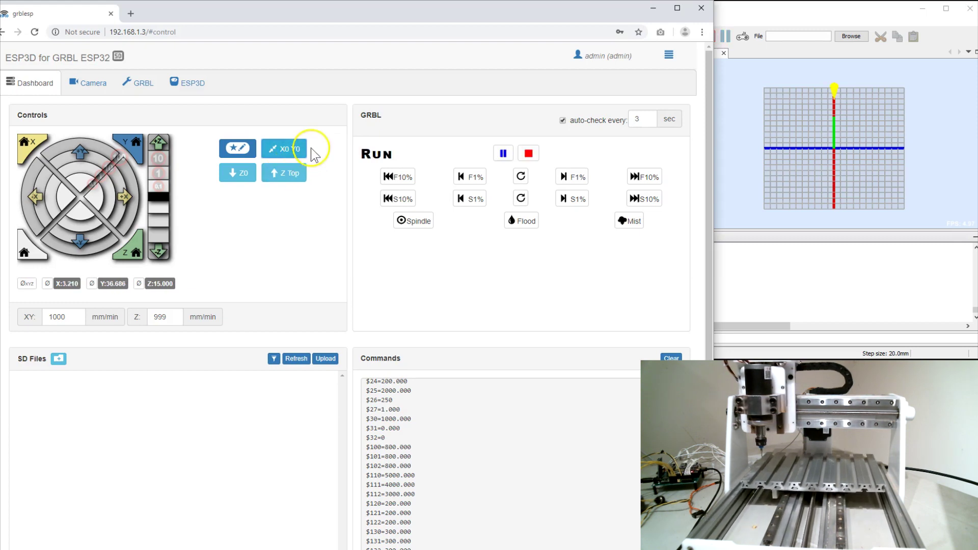
click(70, 291)
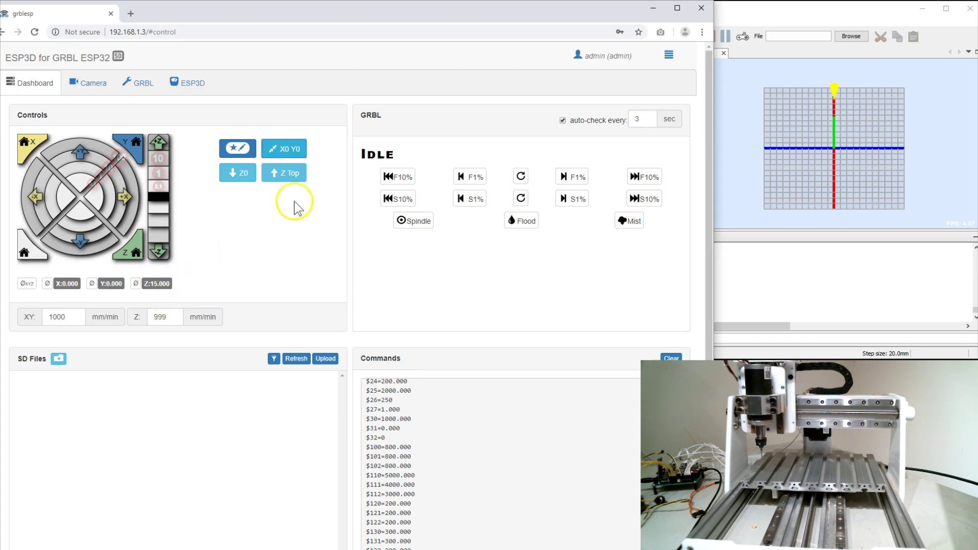
click(238, 175)
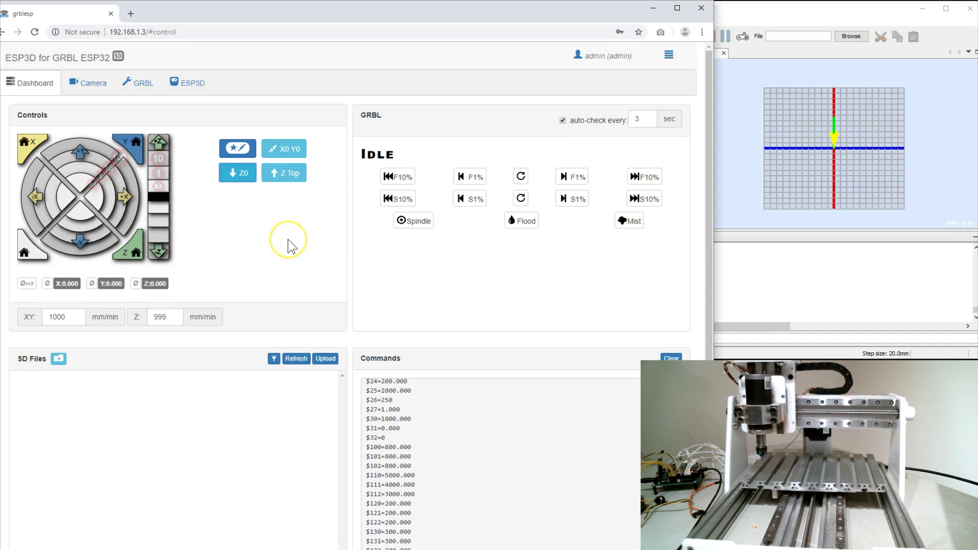
click(279, 173)
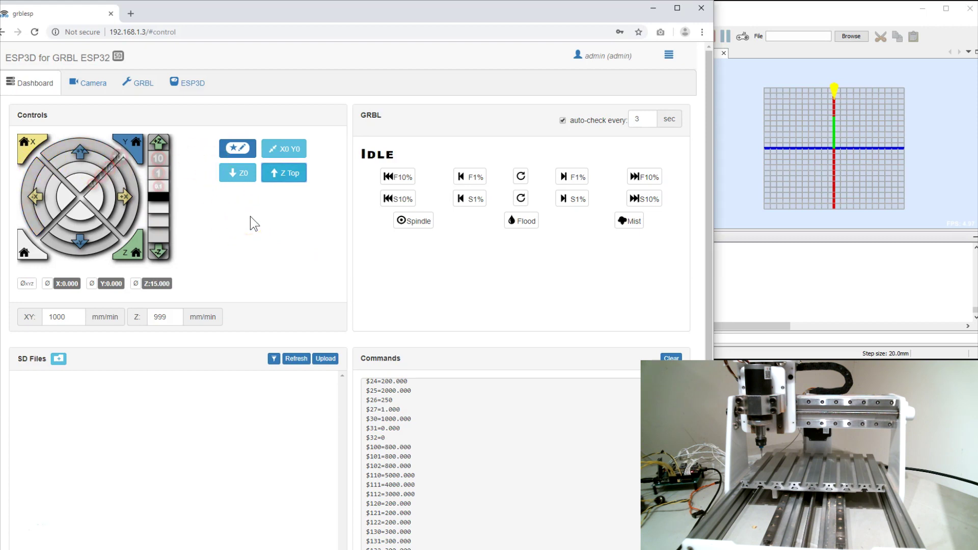
scroll(253, 219, down, 1)
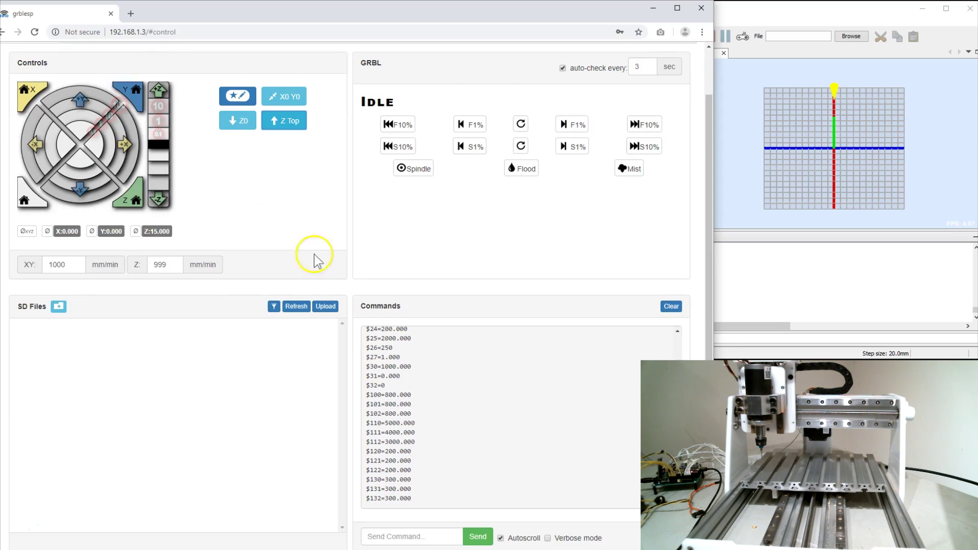
scroll(243, 403, down, 1)
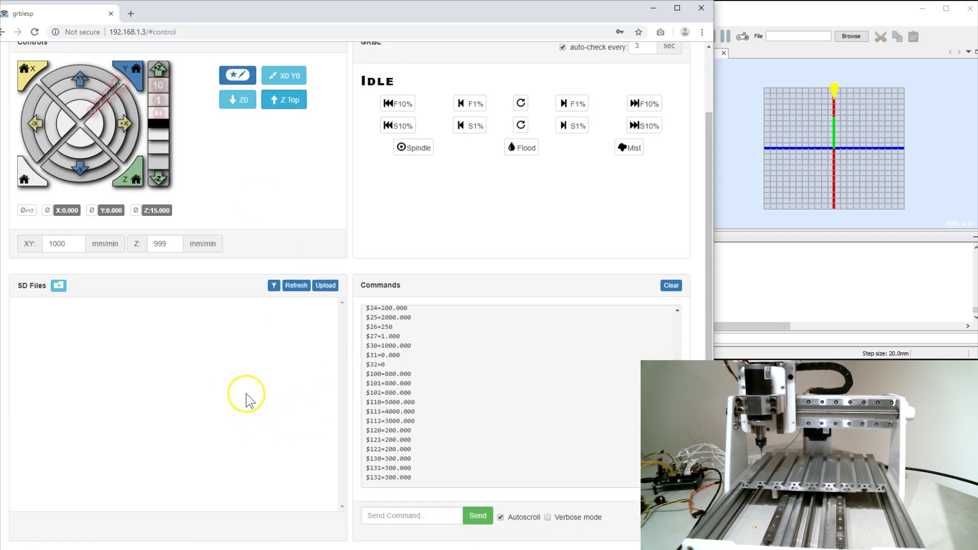
click(296, 286)
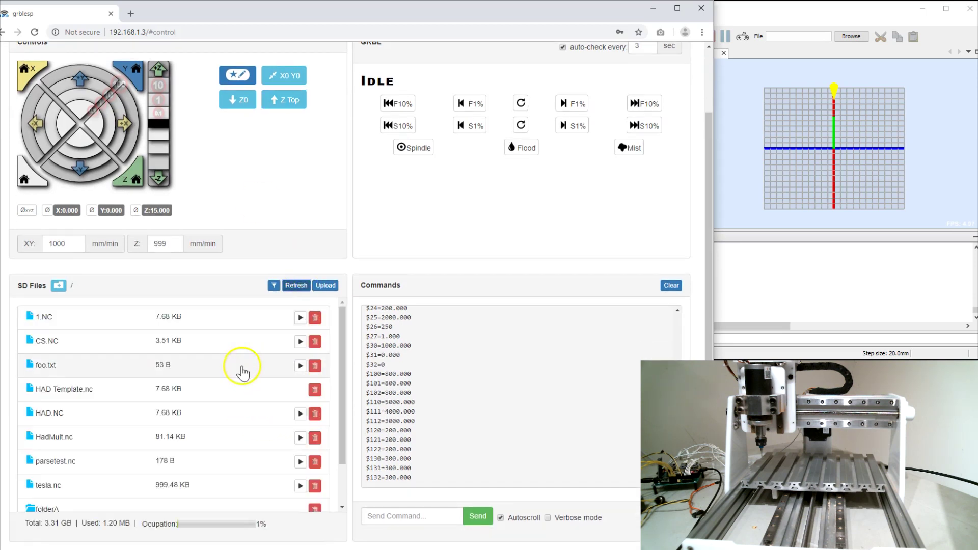
click(343, 337)
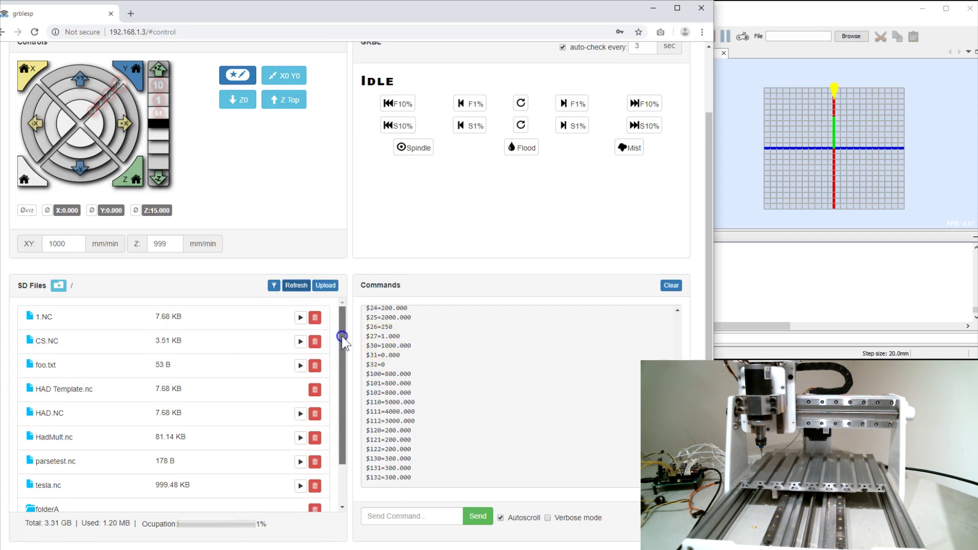
mouse_move(342, 337)
mouse_down()
mouse_move(340, 392)
mouse_move(359, 329)
mouse_up()
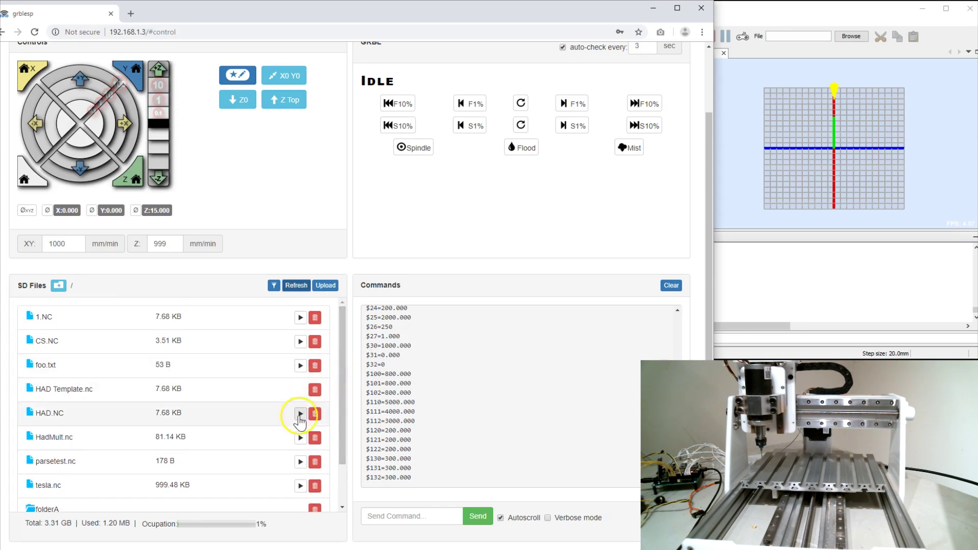
click(327, 288)
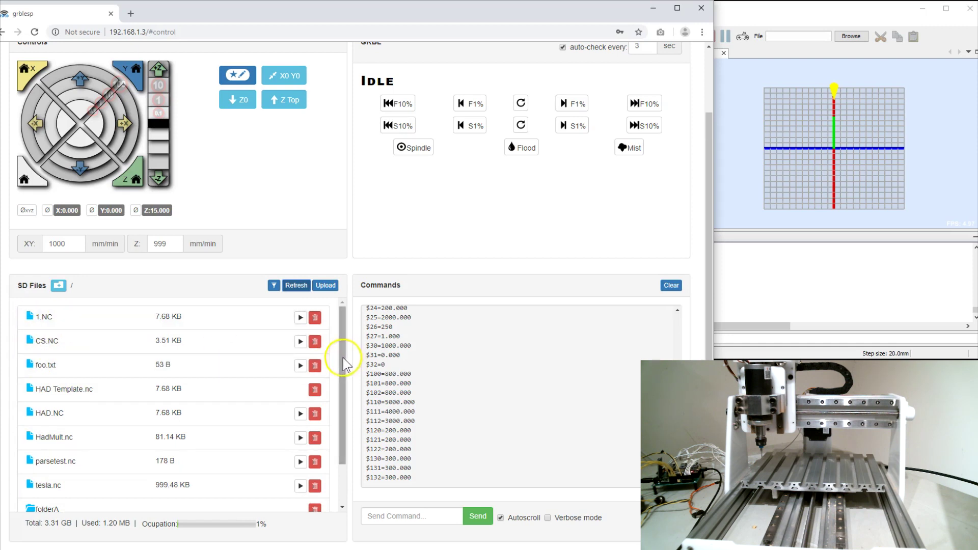
drag(343, 357, 338, 410)
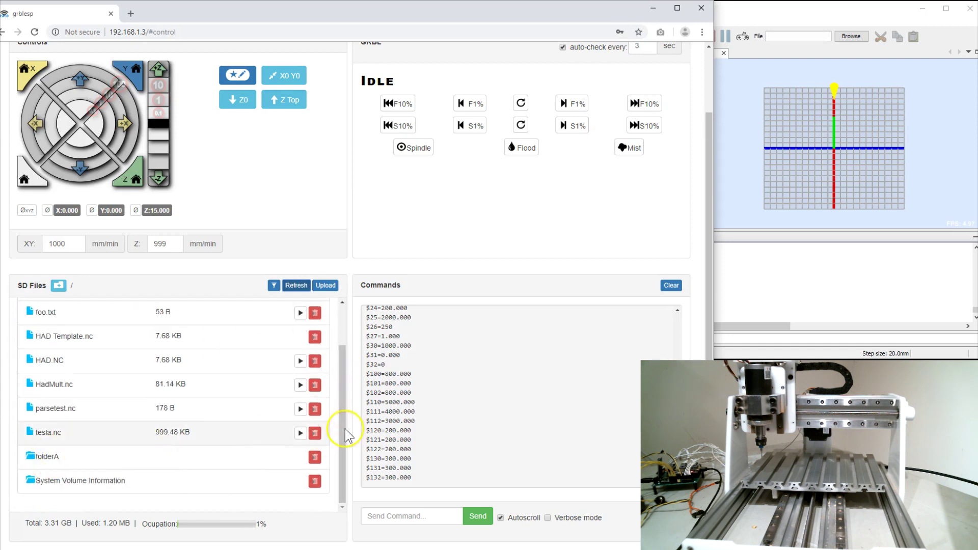
drag(343, 413, 366, 357)
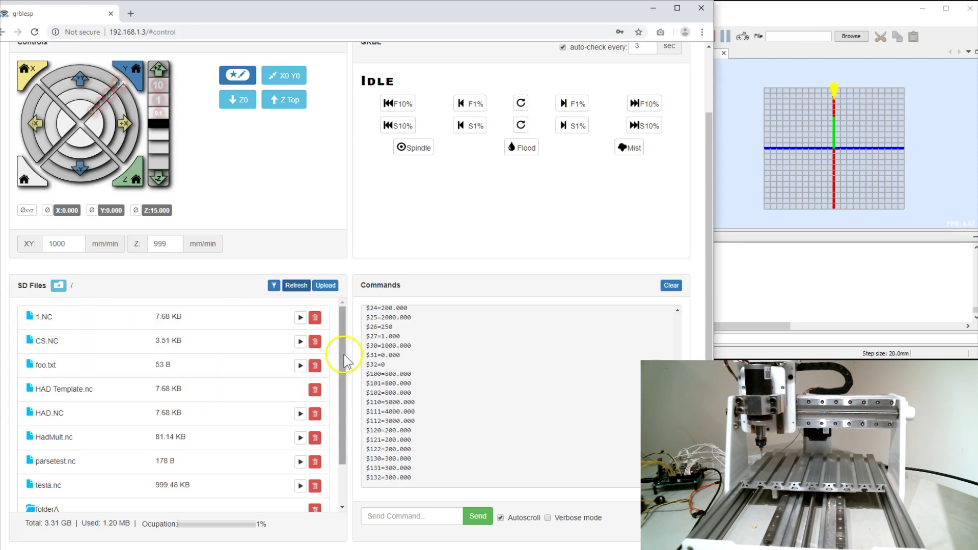
drag(344, 358, 339, 349)
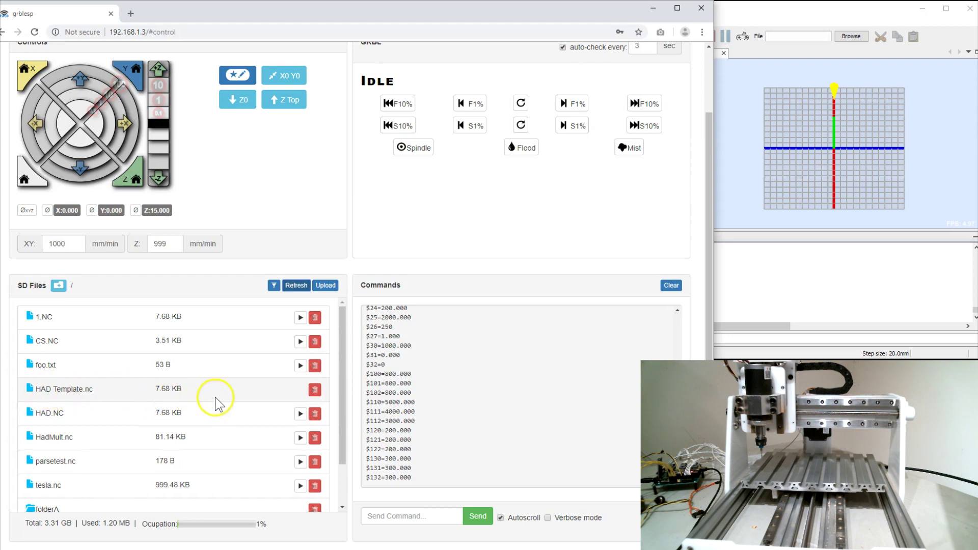
scroll(216, 408, down, 1)
scroll(255, 387, up, 1)
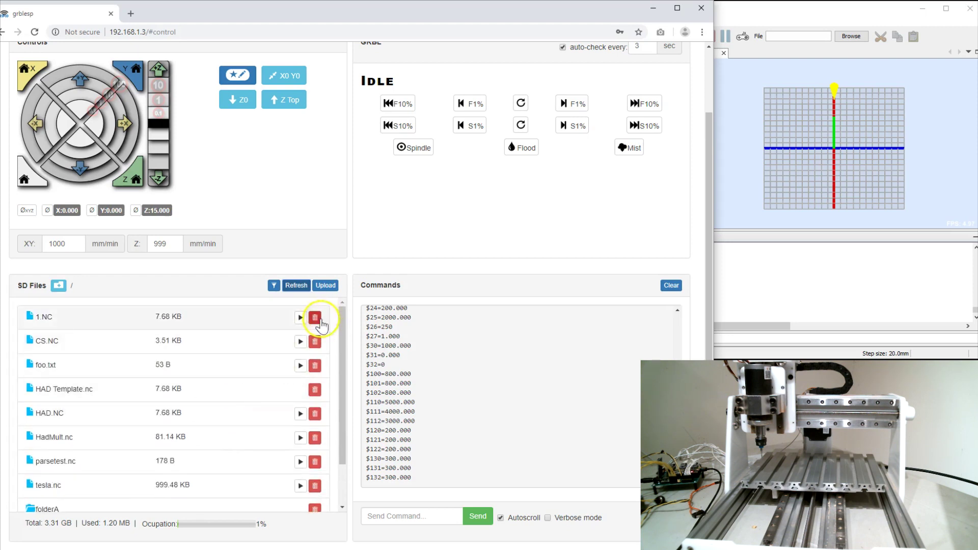
scroll(218, 413, down, 1)
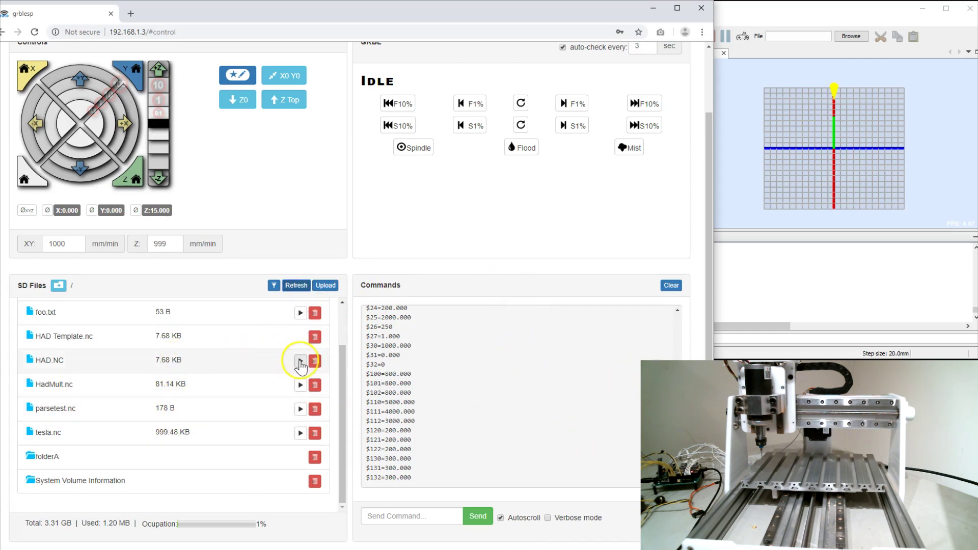
Step: Start HAD.NC from the SD card, then pause and resume the job
click(300, 360)
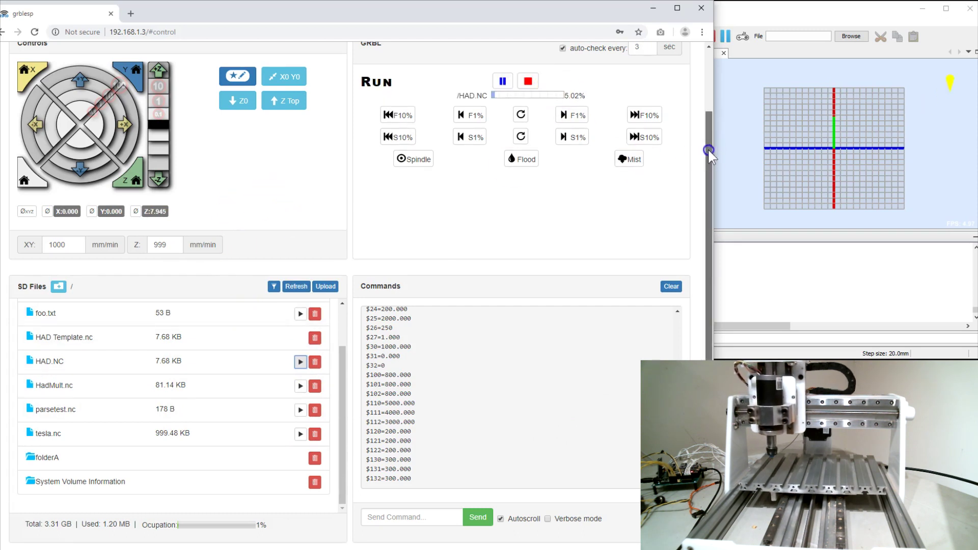
drag(708, 148, 710, 110)
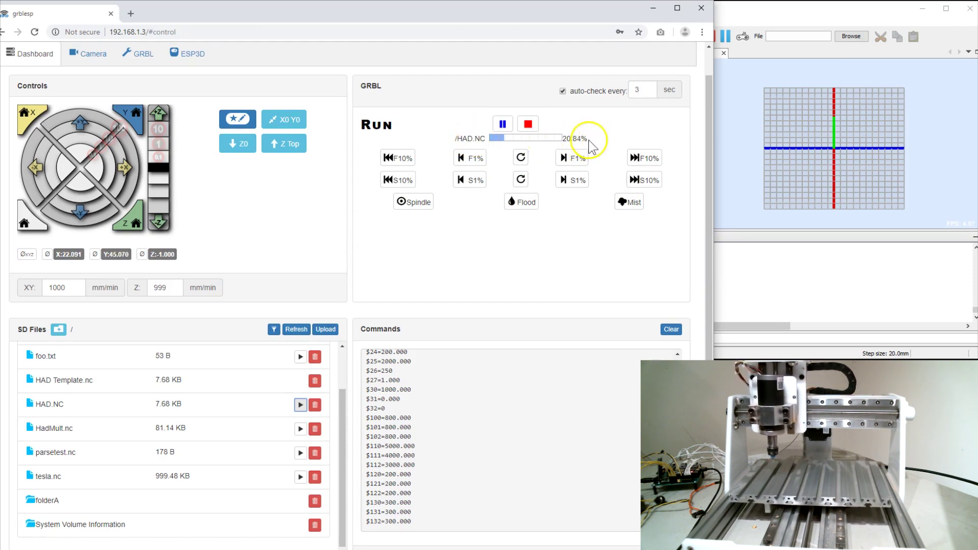
click(502, 126)
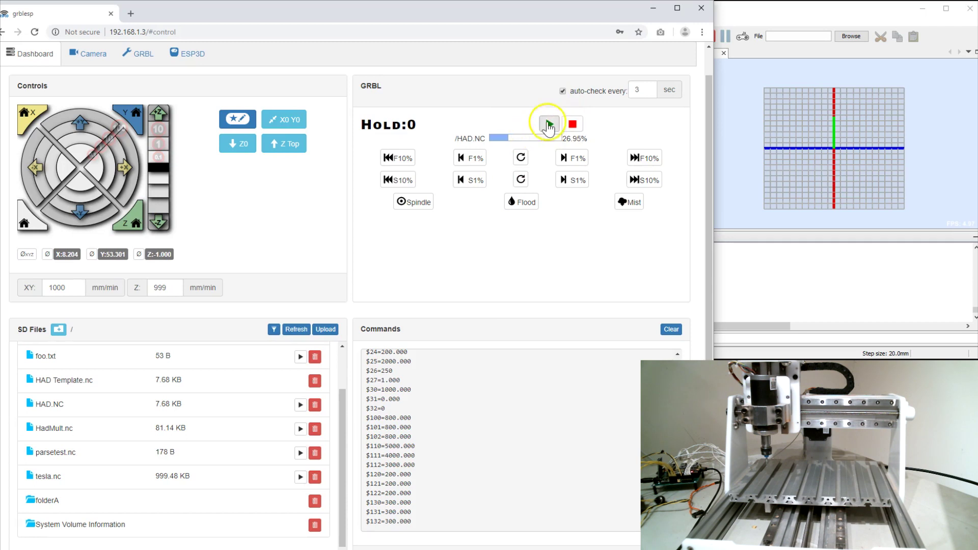
click(549, 125)
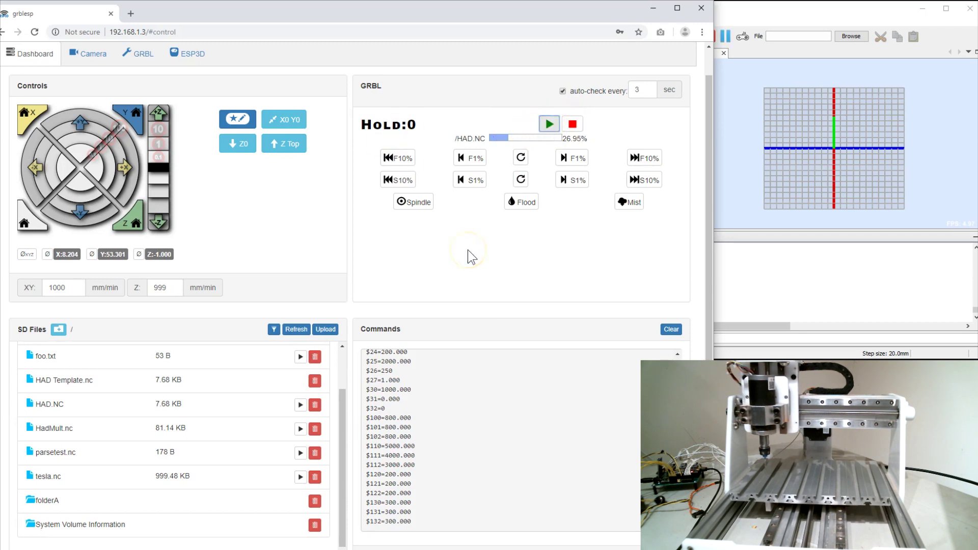
Step: Raise feed override by 10% five times, reset it, then apply a 10% spindle override
click(643, 162)
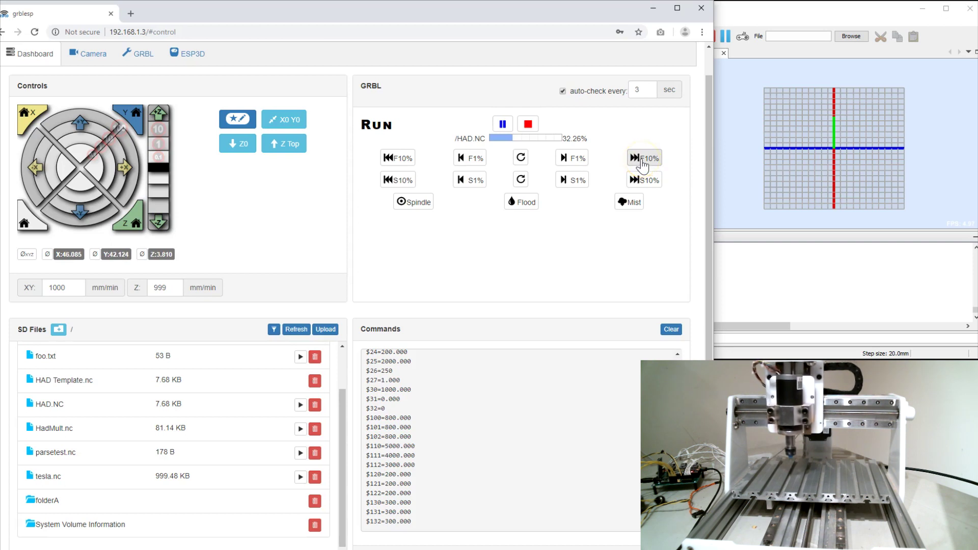
click(643, 162)
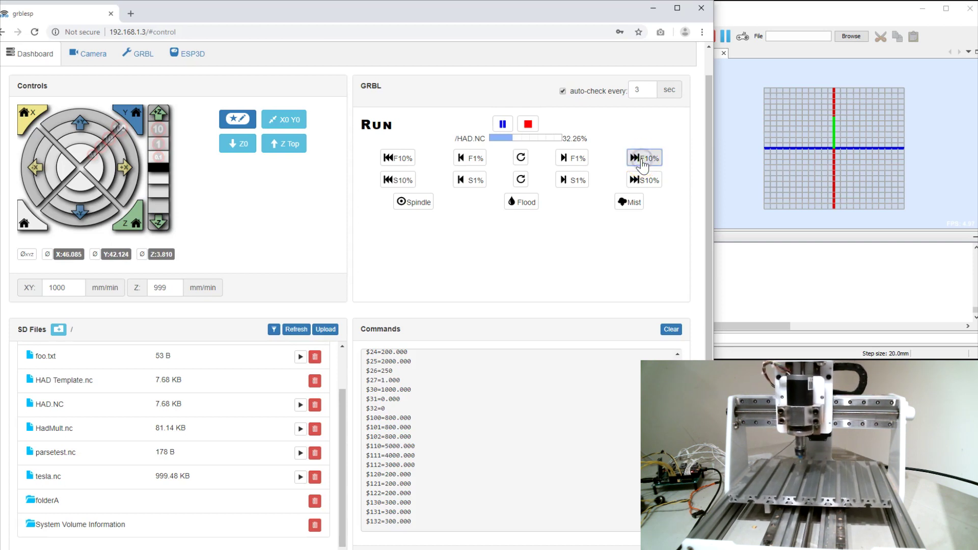
click(643, 162)
click(643, 162)
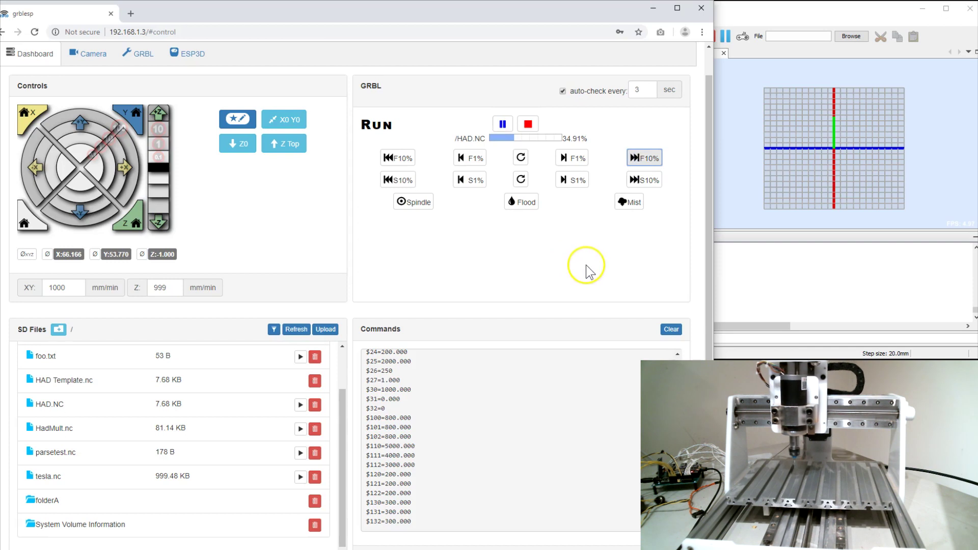
click(645, 159)
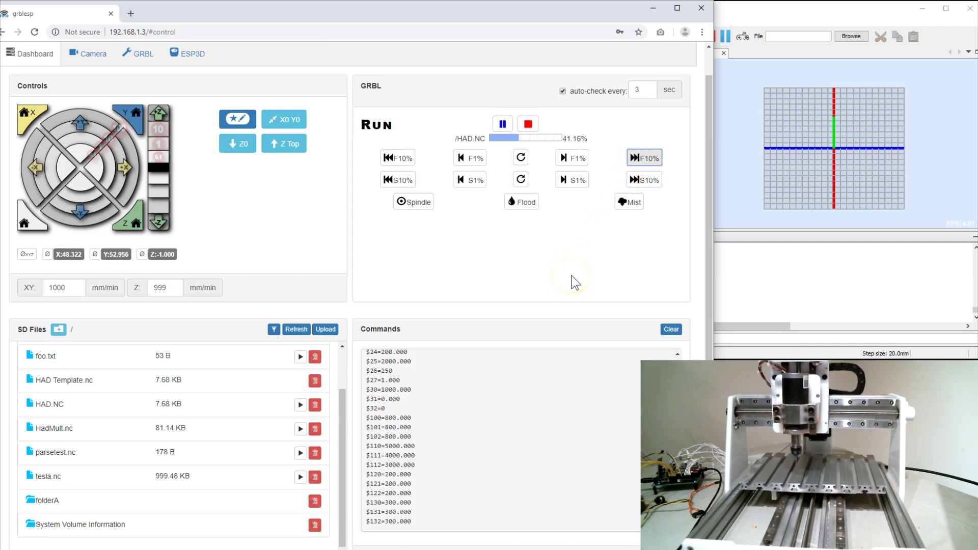
click(521, 158)
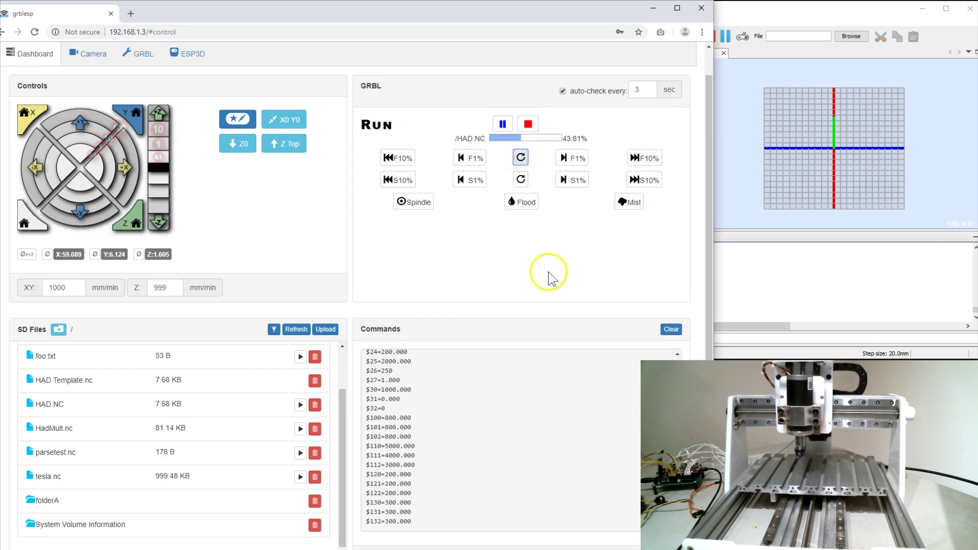
click(396, 180)
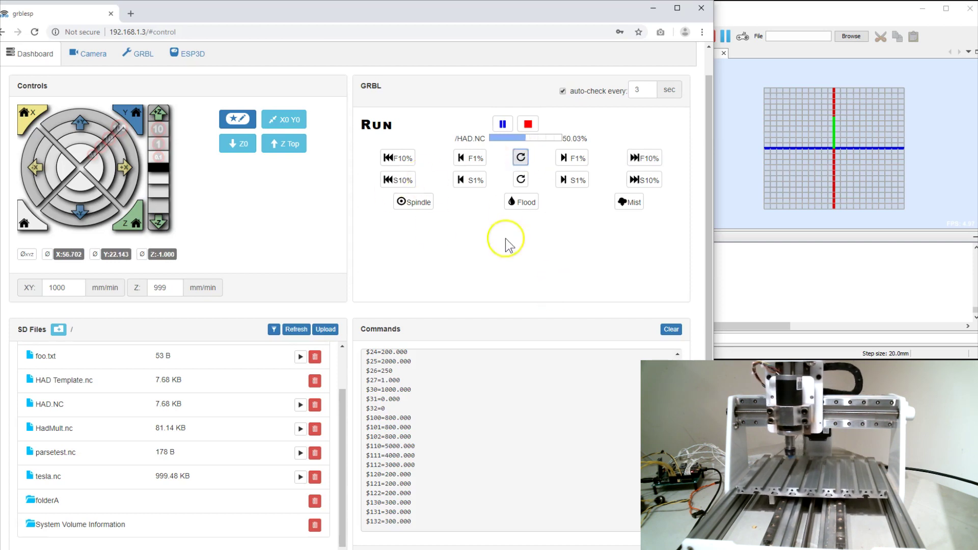
Step: Monitor HAD.NC until it finishes and the machine idles at X 0, Y 0, Z 3.810
scroll(390, 189, down, 1)
scroll(393, 212, up, 2)
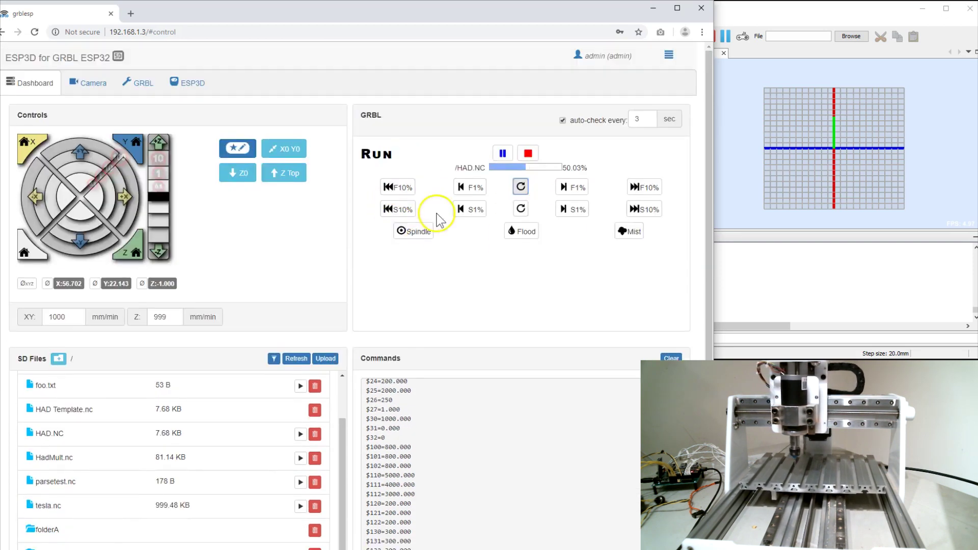
scroll(506, 304, down, 2)
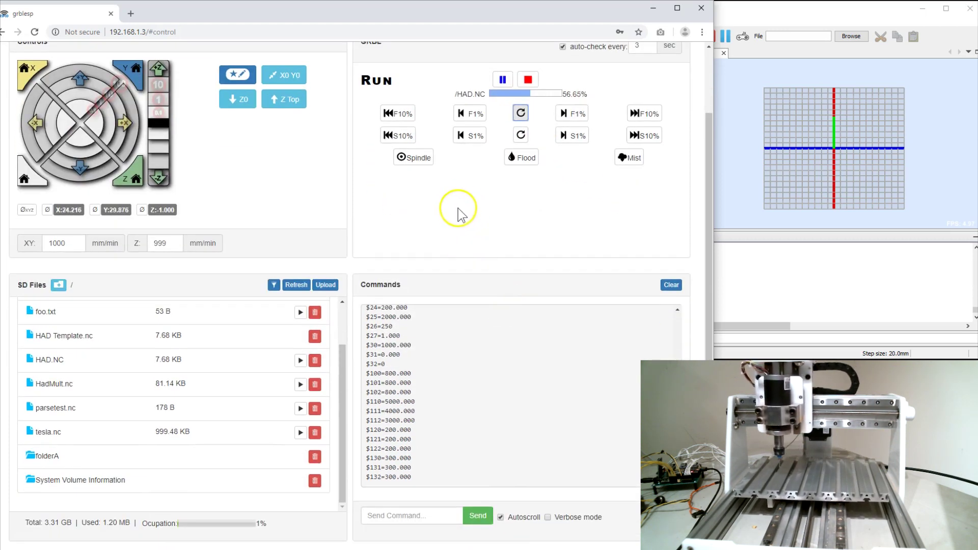
scroll(439, 225, up, 2)
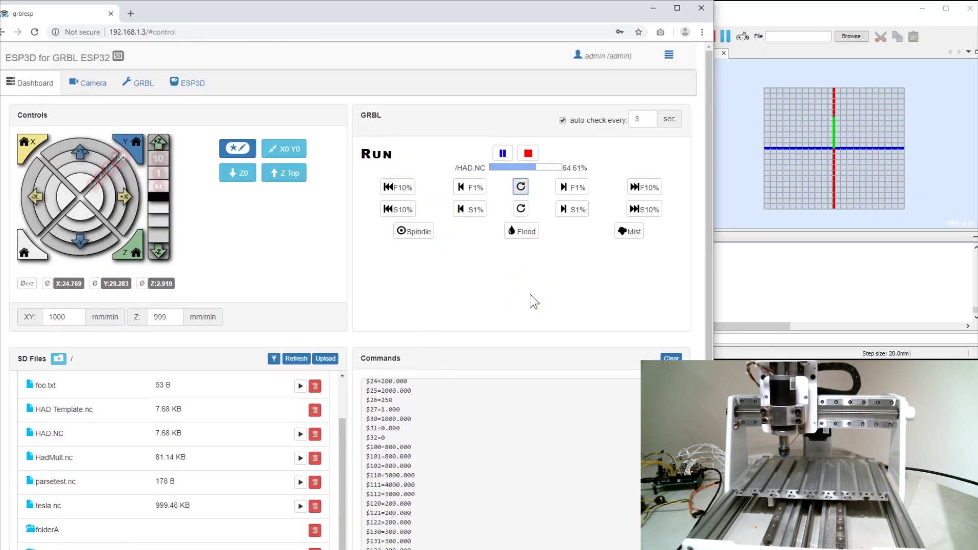
scroll(530, 295, down, 2)
scroll(504, 239, up, 2)
scroll(501, 252, up, 1)
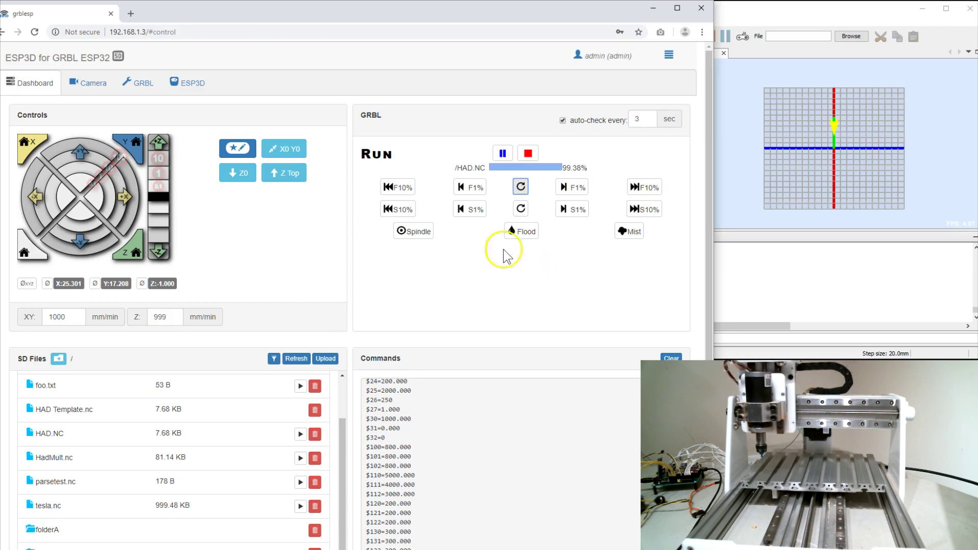
scroll(509, 271, down, 1)
scroll(509, 270, up, 1)
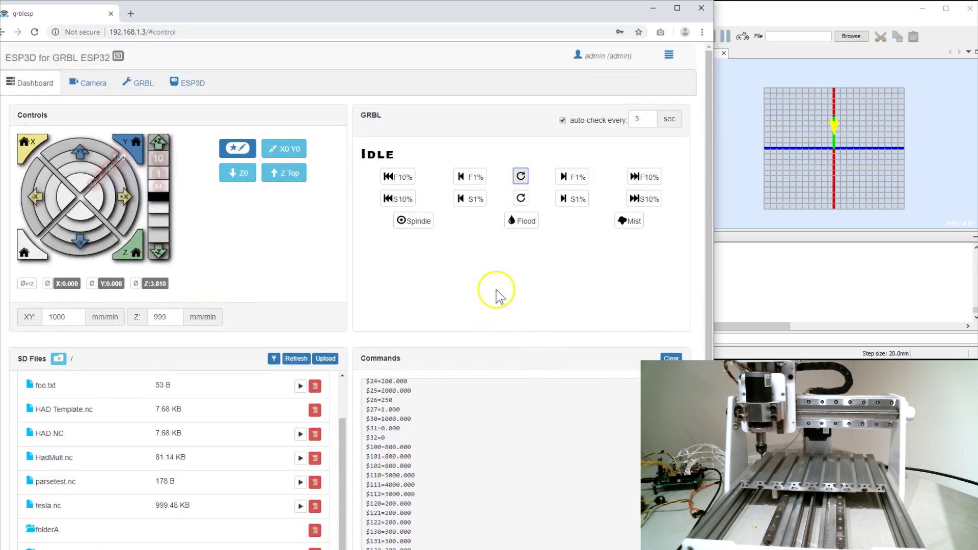
scroll(496, 294, down, 3)
scroll(481, 312, up, 3)
scroll(443, 270, up, 3)
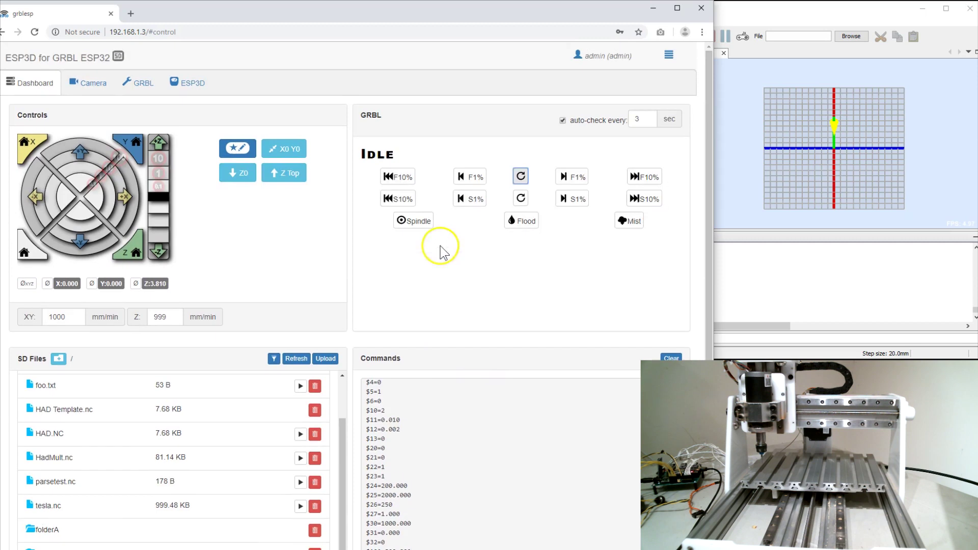
scroll(270, 250, down, 3)
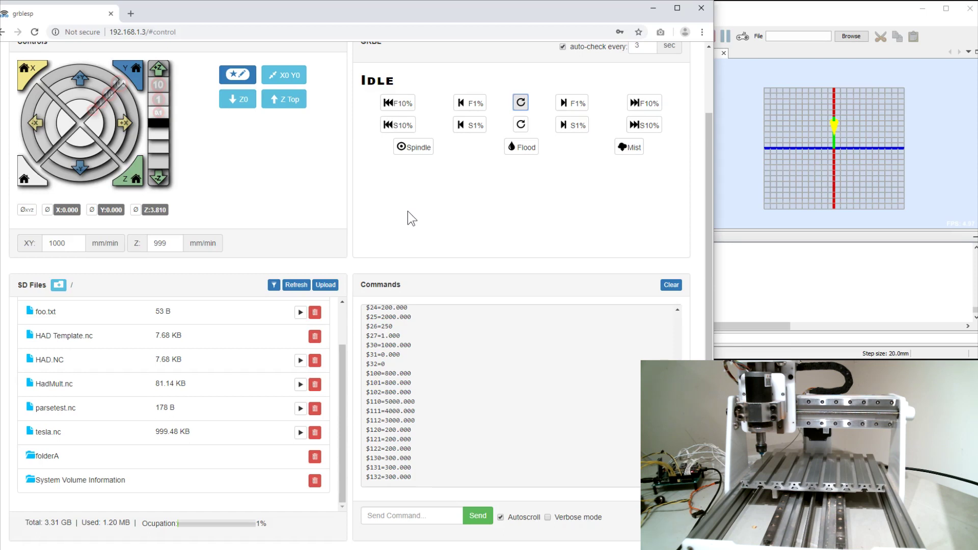
scroll(283, 237, up, 2)
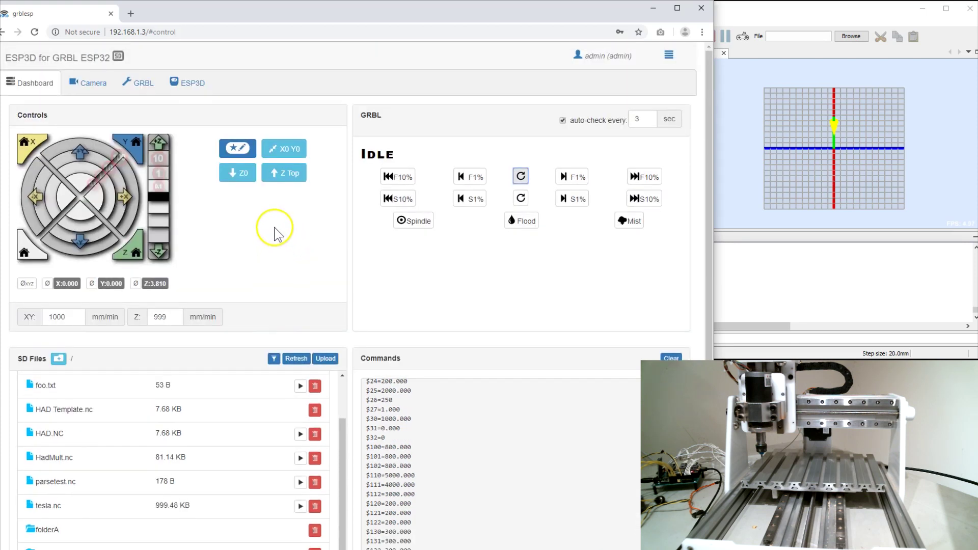
scroll(268, 227, down, 2)
scroll(260, 231, up, 2)
click(225, 220)
scroll(270, 267, down, 2)
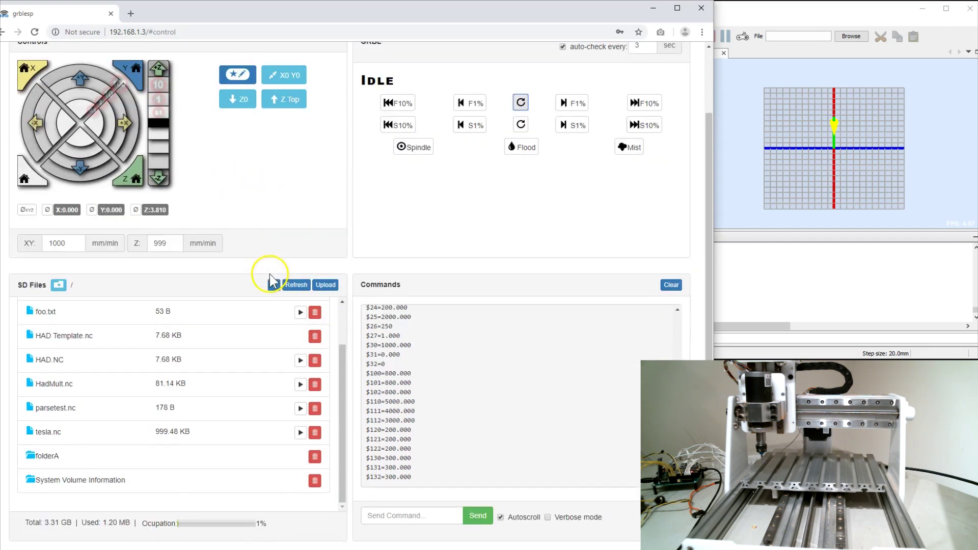
scroll(272, 272, up, 2)
scroll(268, 270, down, 1)
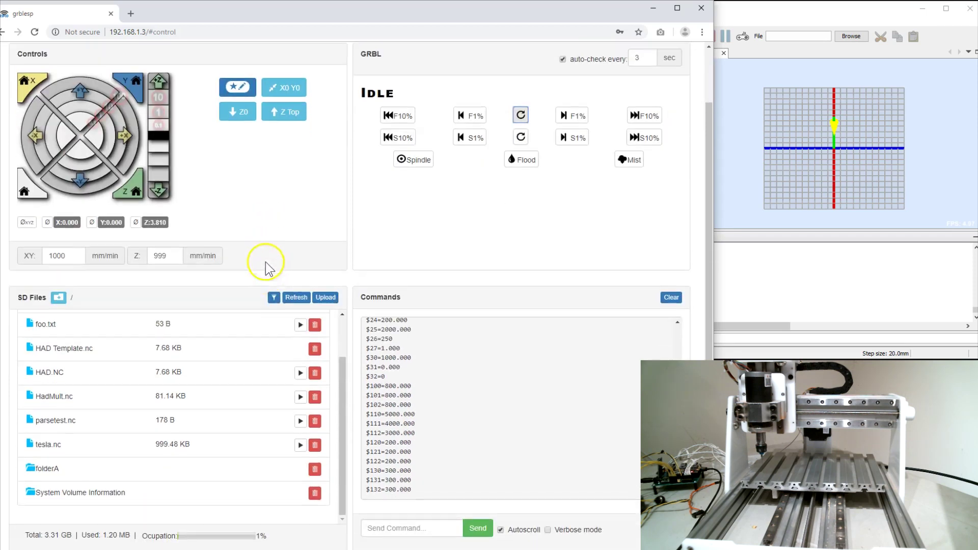
scroll(268, 269, up, 1)
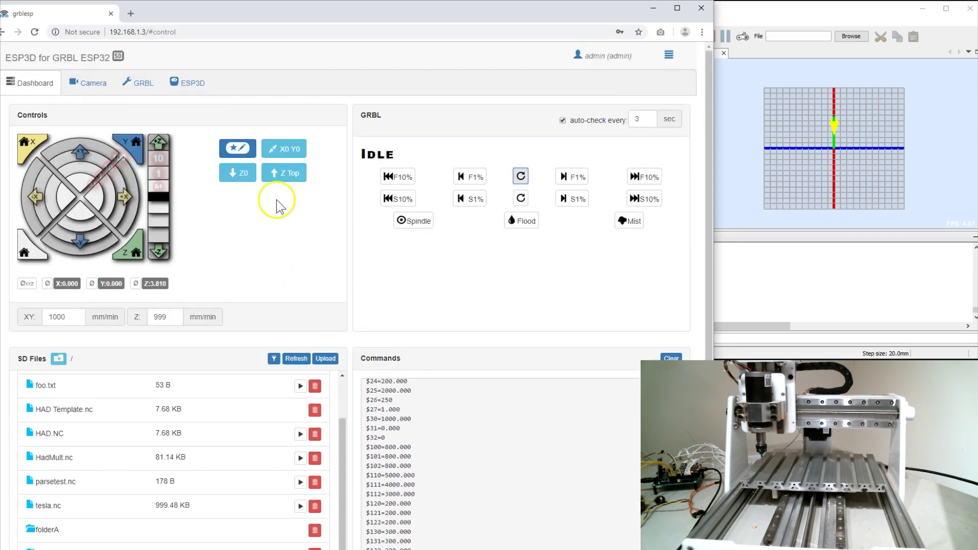